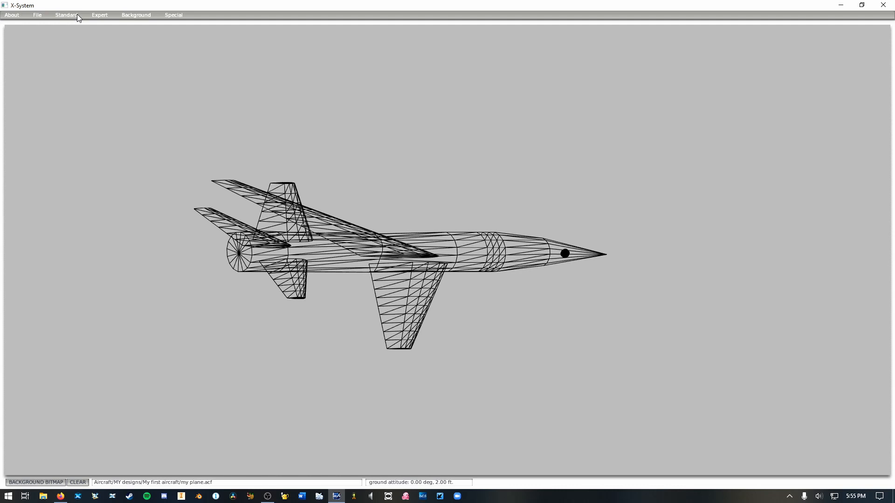
Assign aileron 1 to the three outermost elements of Wing 1 in the Wings settings.
click(78, 15)
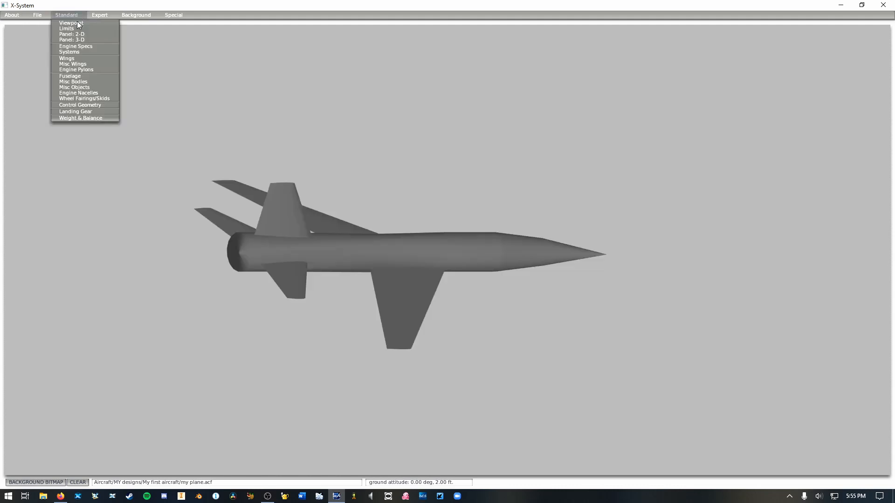
click(84, 59)
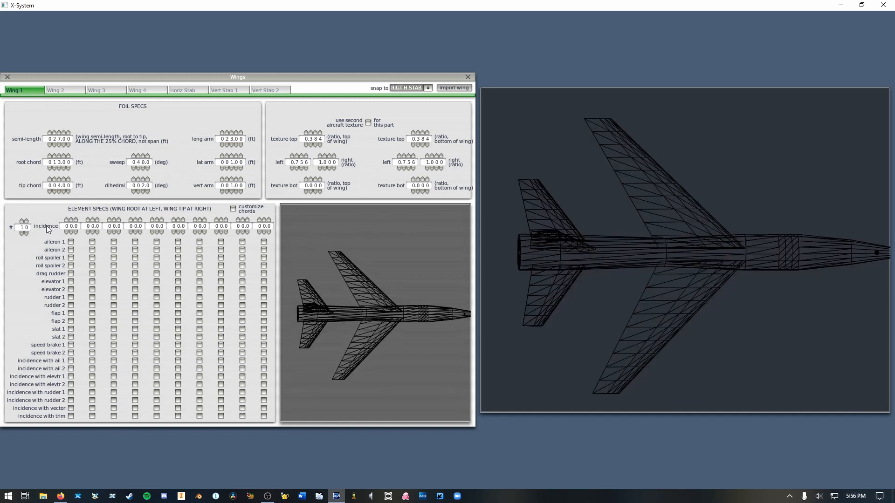
click(264, 242)
click(243, 242)
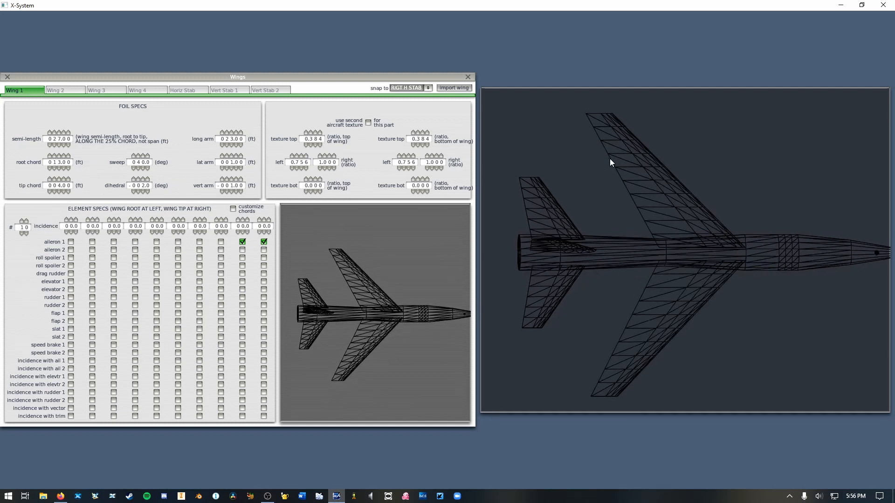
click(221, 242)
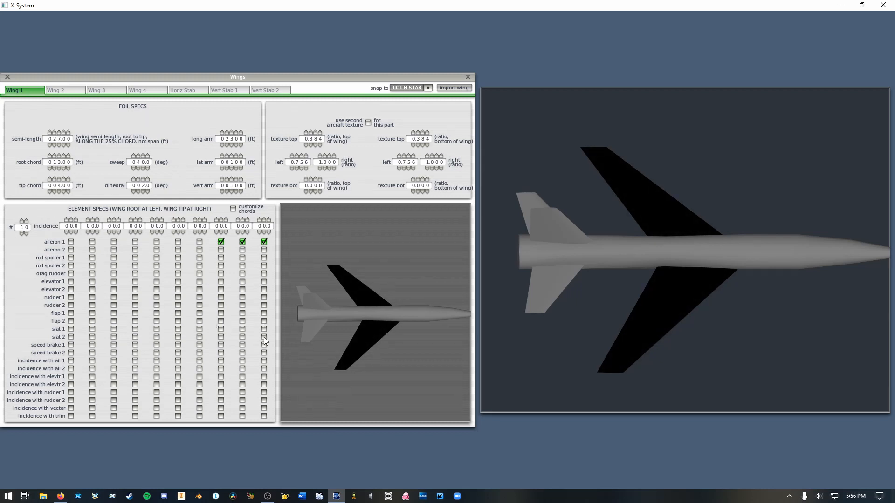
Examine the Wing 1 ailerons from several angles in both shaded and wireframe display.
key(d)
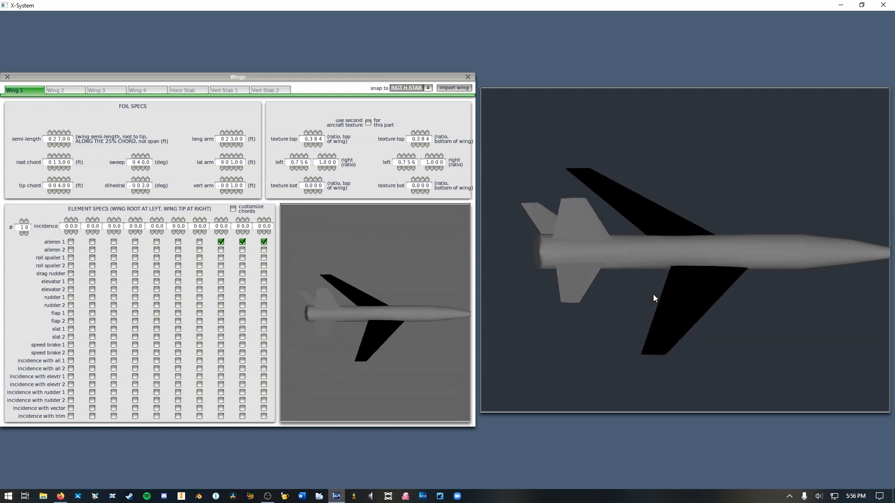
key(space)
key(w)
key(space)
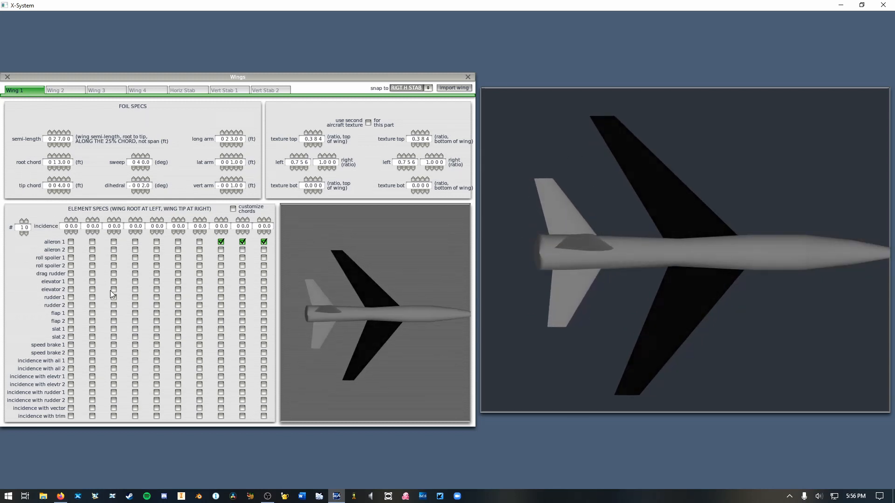
key(space)
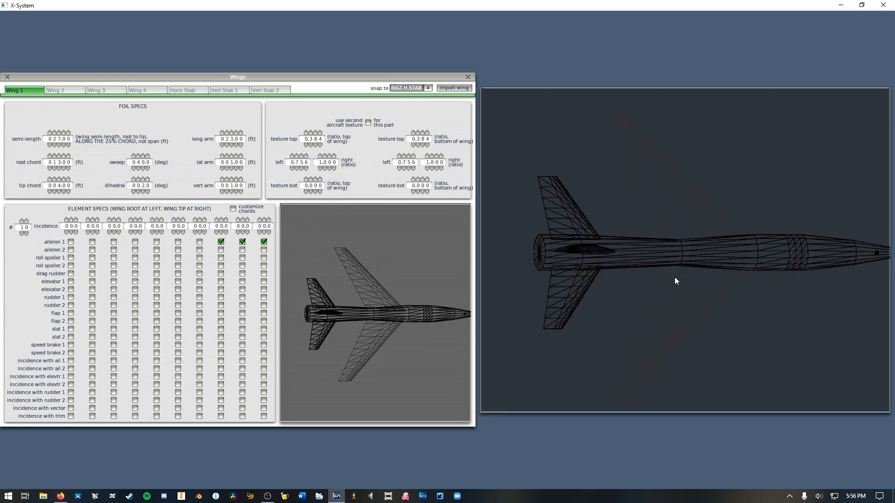
key(s)
key(d)
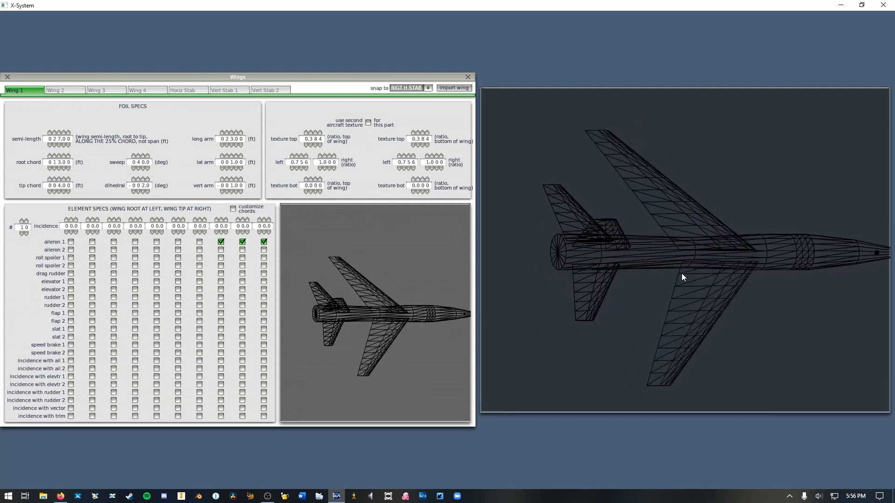
key(d)
key(s)
key(s)
key(w)
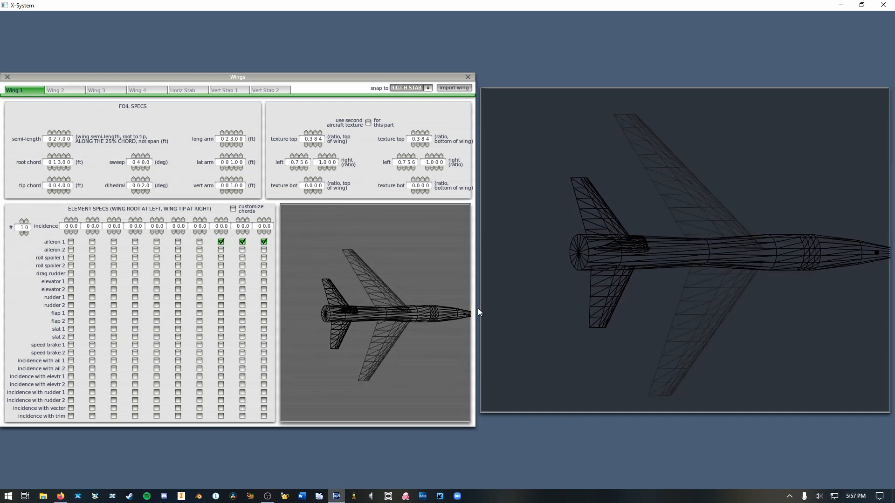
key(a)
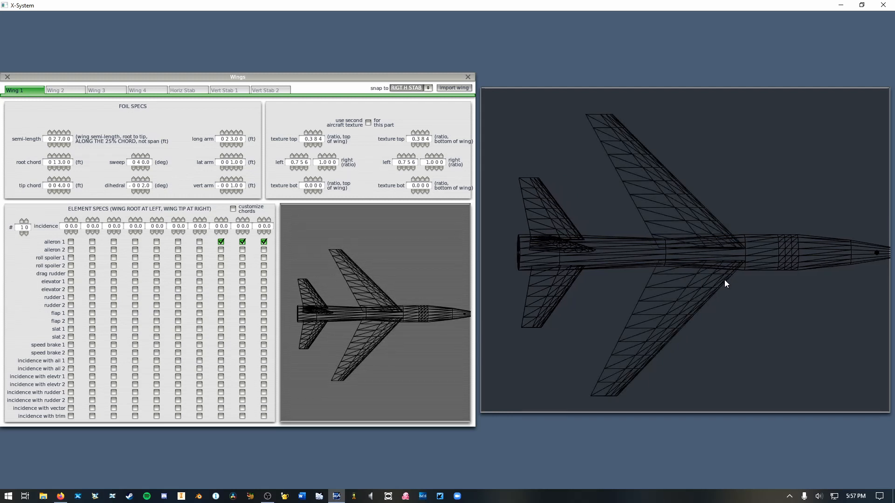
key(w)
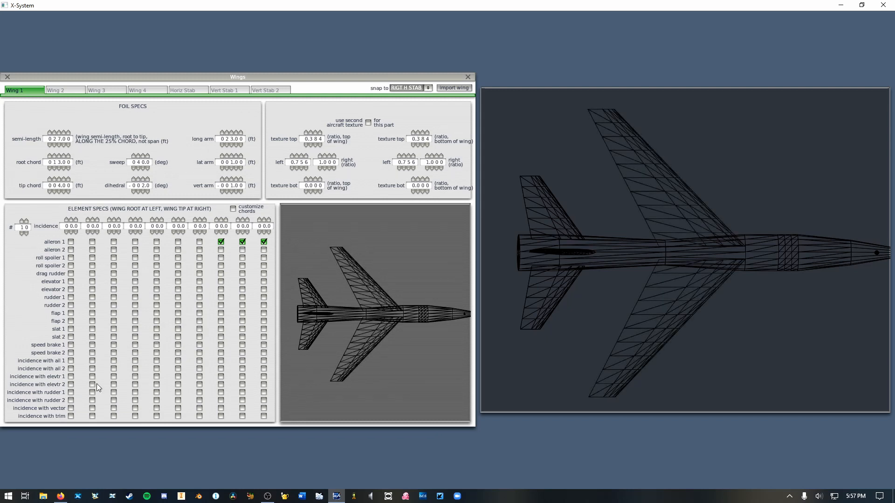
Assign flap 1 to the second through fifth elements of Wing 1, counted from the root.
click(92, 314)
click(114, 313)
click(135, 313)
click(157, 313)
Assign slat 1 to the second through ninth elements of Wing 1.
click(92, 330)
click(134, 329)
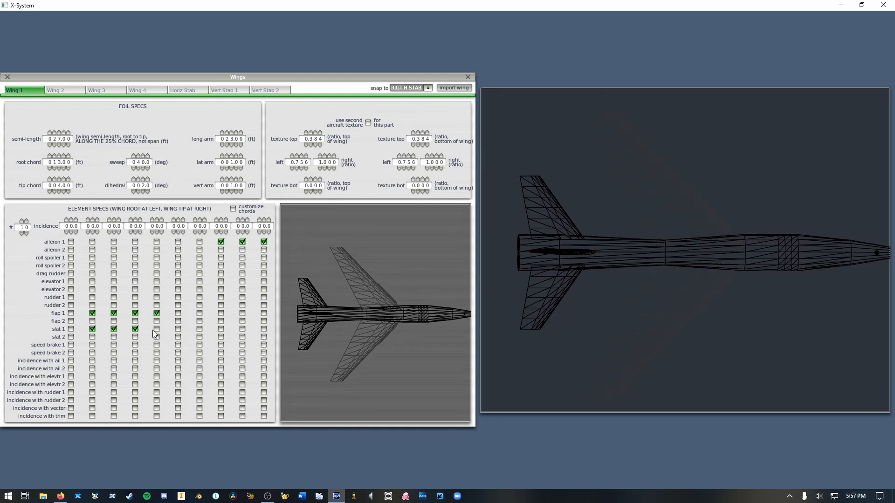
click(157, 329)
click(177, 329)
click(201, 329)
click(221, 330)
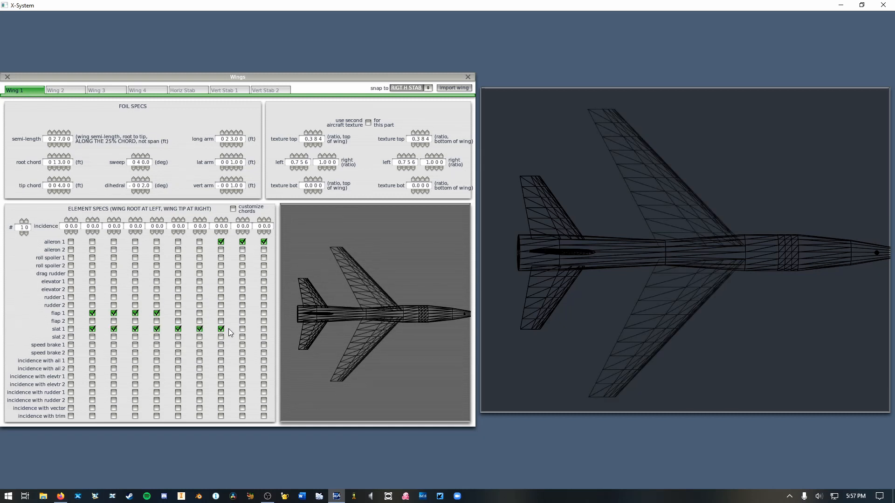
click(242, 329)
Assign speed brake 1 to the second, third and fourth elements of Wing 1.
click(92, 346)
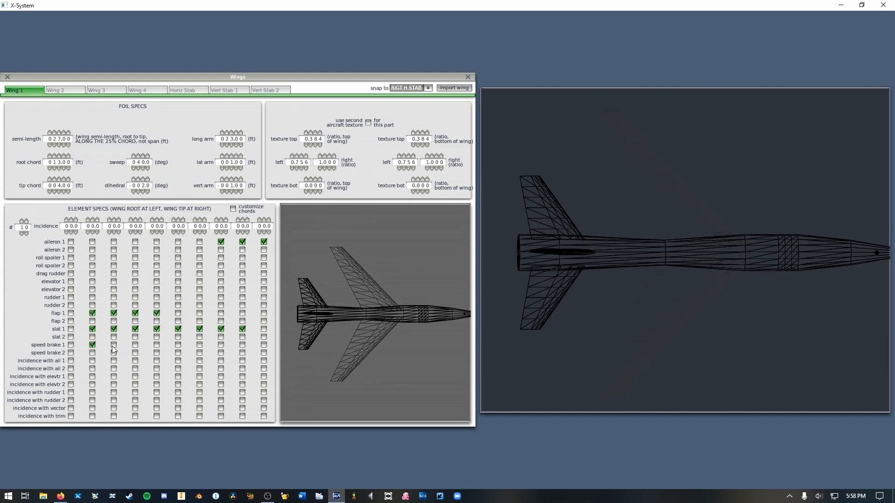
click(113, 345)
click(136, 346)
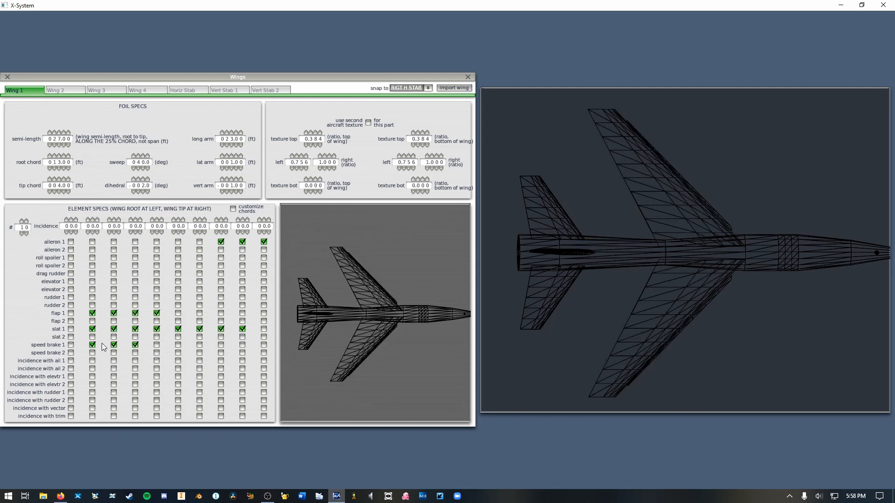
Clear flap 1 from Wing 1's fifth element, assign roll spoiler 1 to its fifth through seventh elements, and close the Wings settings.
click(157, 250)
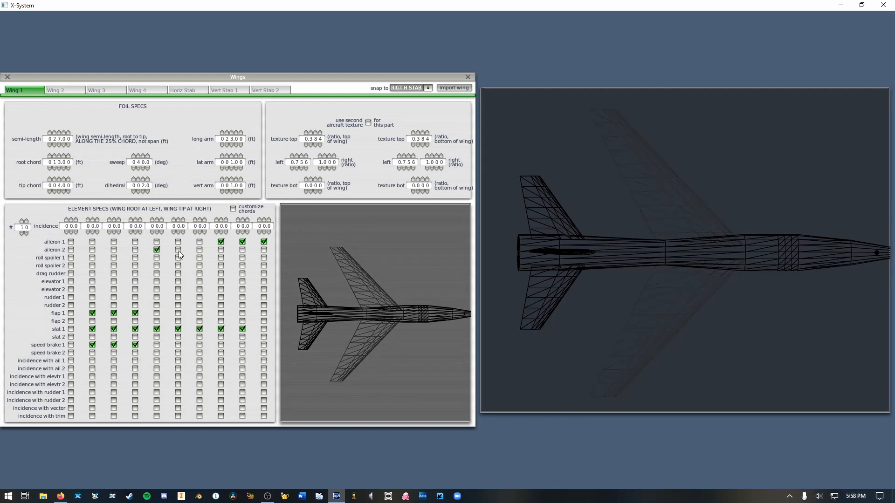
click(157, 250)
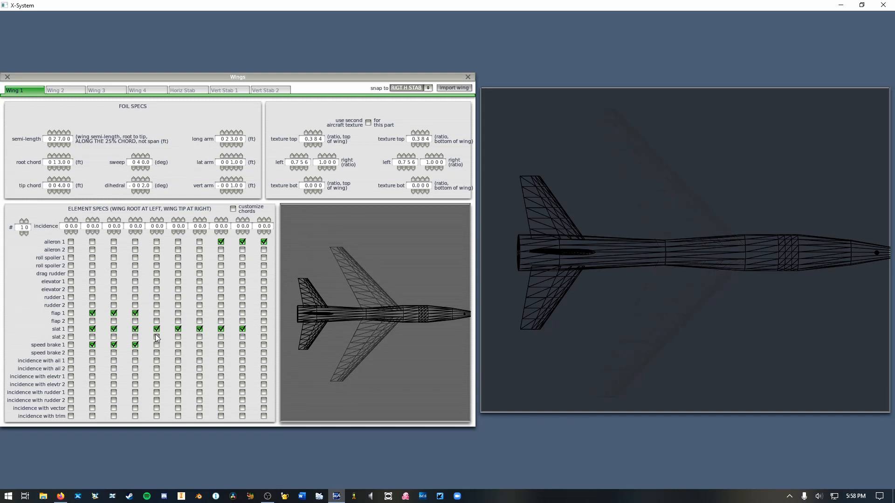
click(156, 258)
click(178, 258)
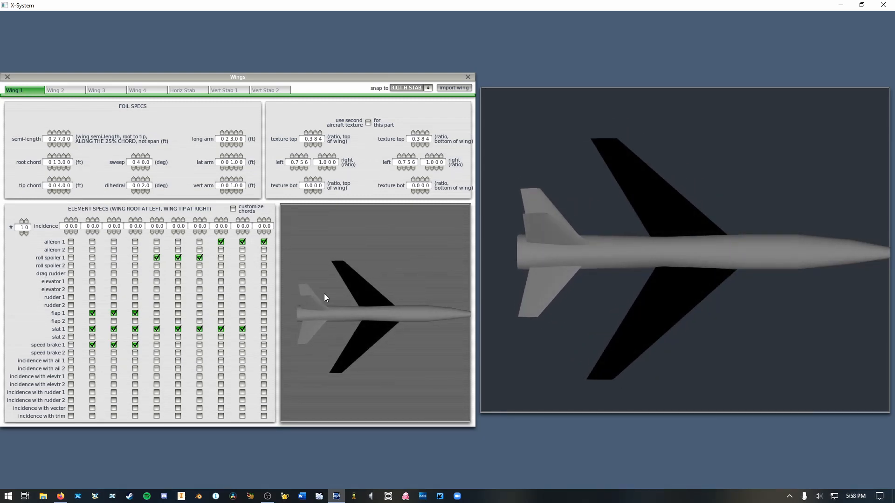
click(468, 77)
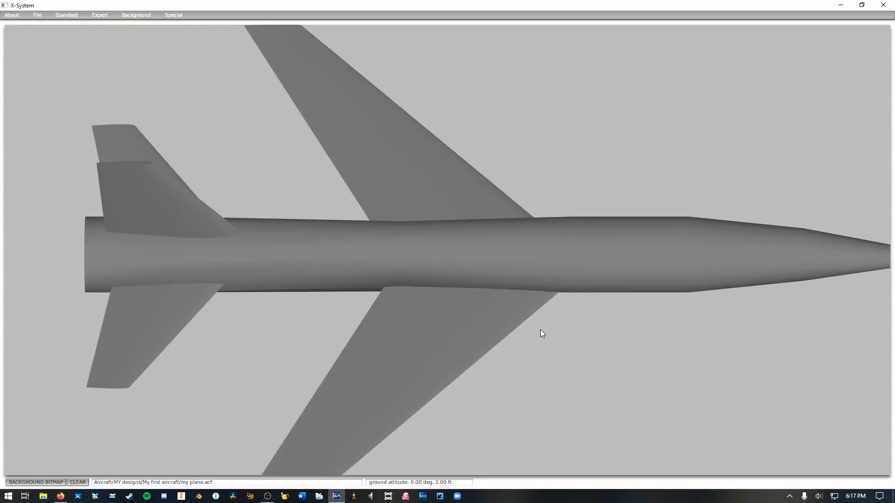
Assign elevator 1 to the second through sixth elements of the horizontal stabilizer, leaving the root element without it.
scroll(541, 329, down, 5)
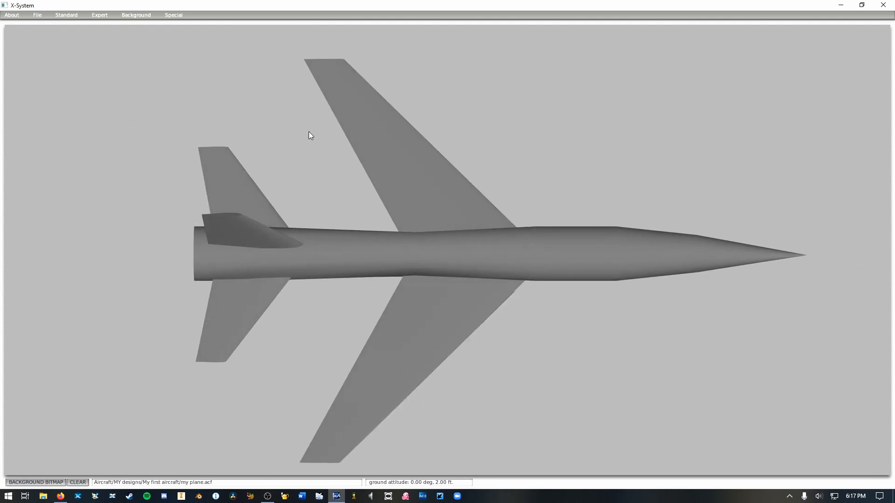
key(Down)
click(82, 16)
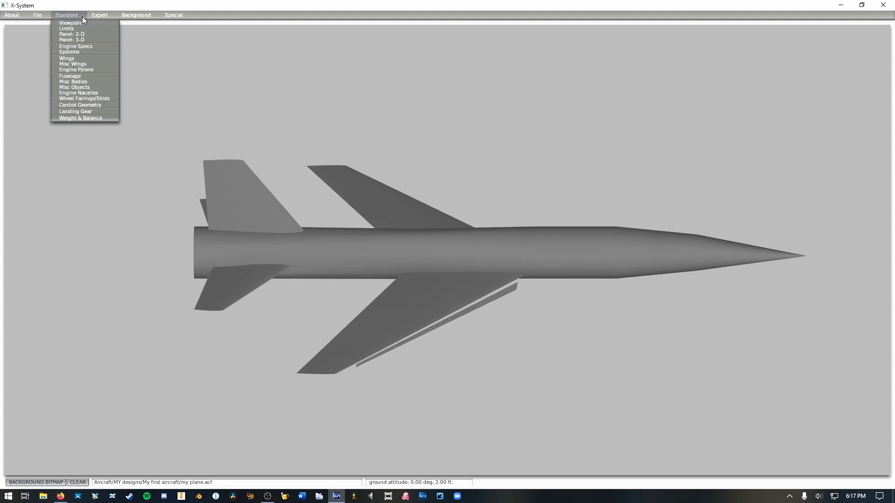
click(90, 59)
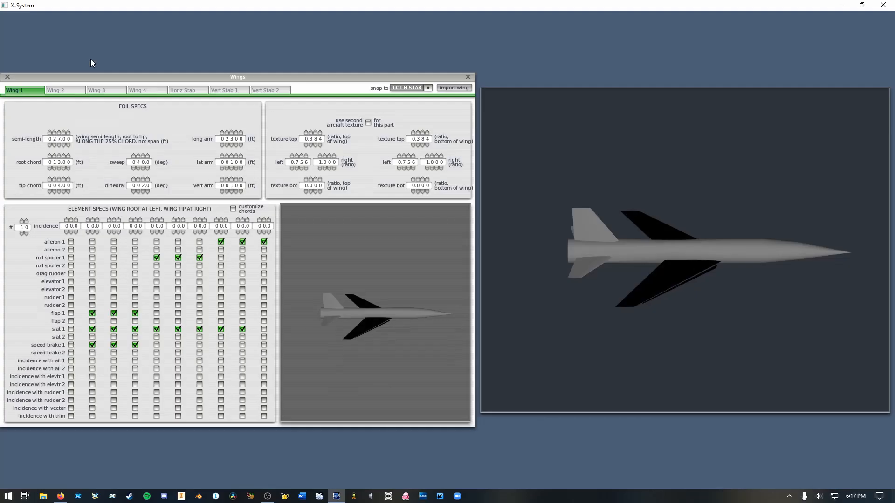
click(70, 90)
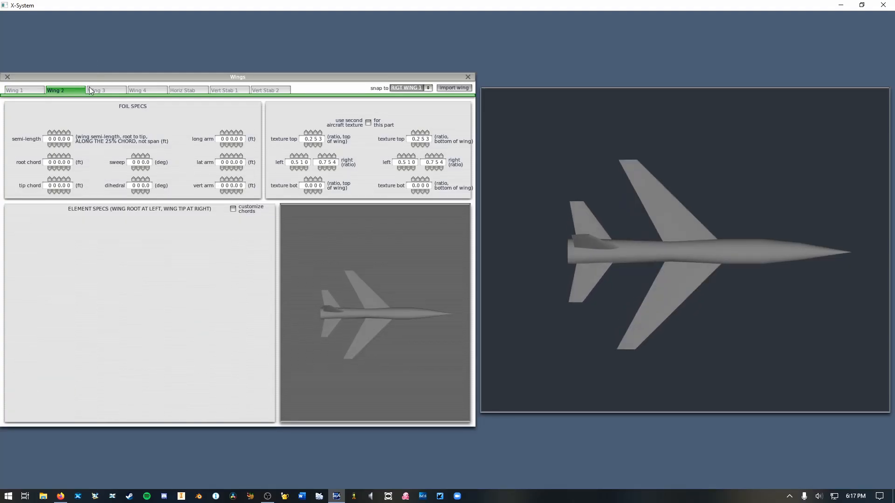
click(196, 92)
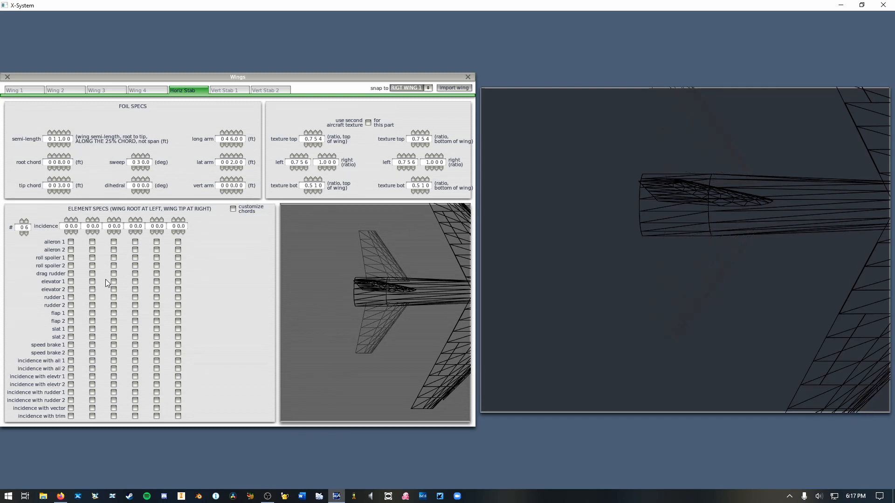
click(71, 281)
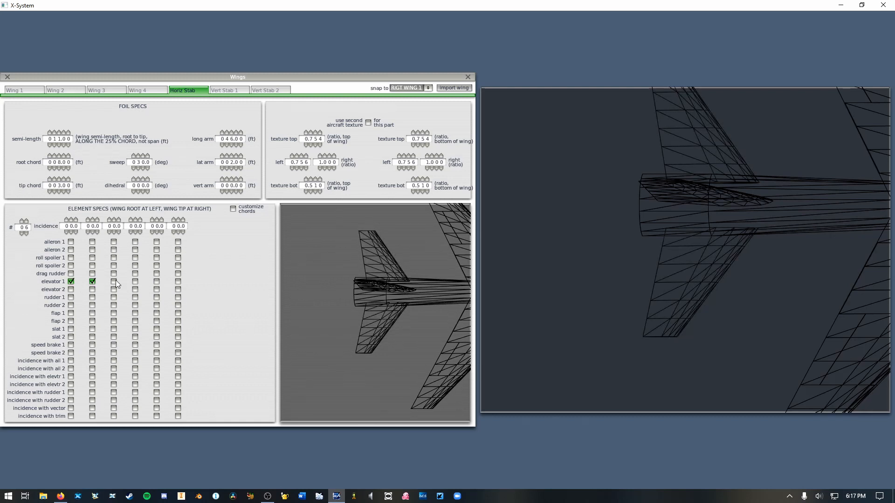
click(115, 281)
click(156, 282)
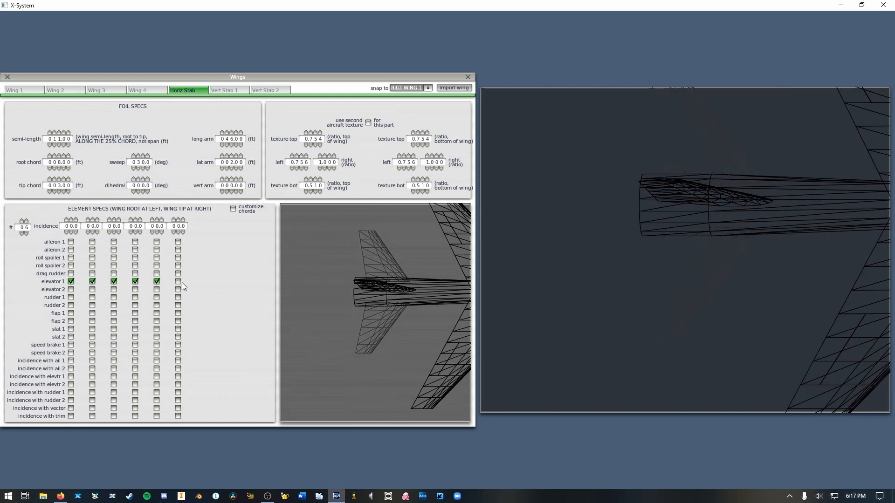
click(178, 281)
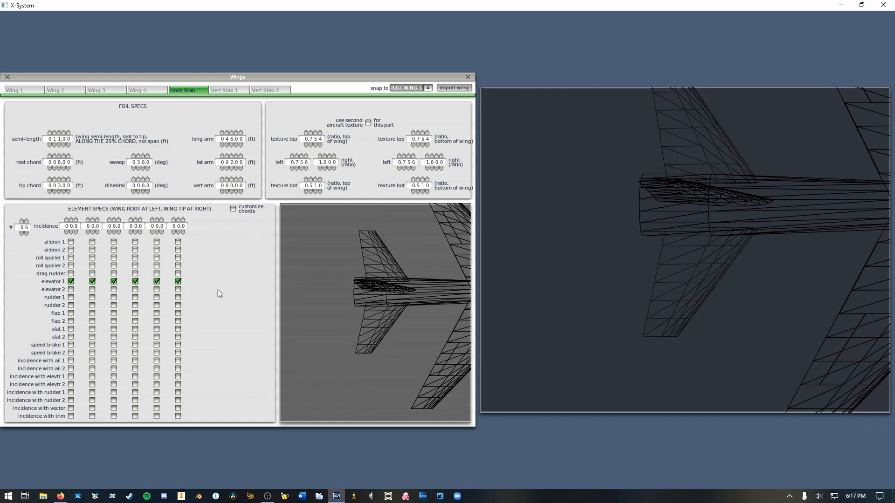
click(71, 282)
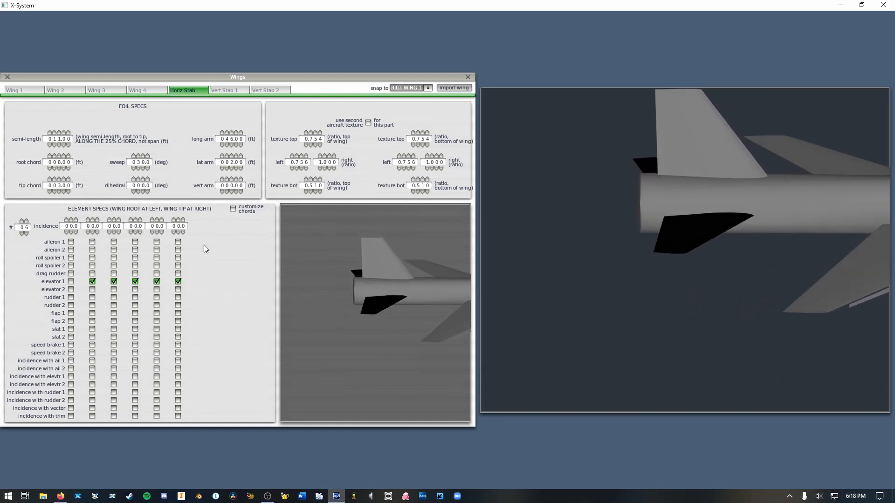
Assign rudder 1 to the second through sixth elements of vertical stabilizer 1 and close the Wings settings.
click(239, 92)
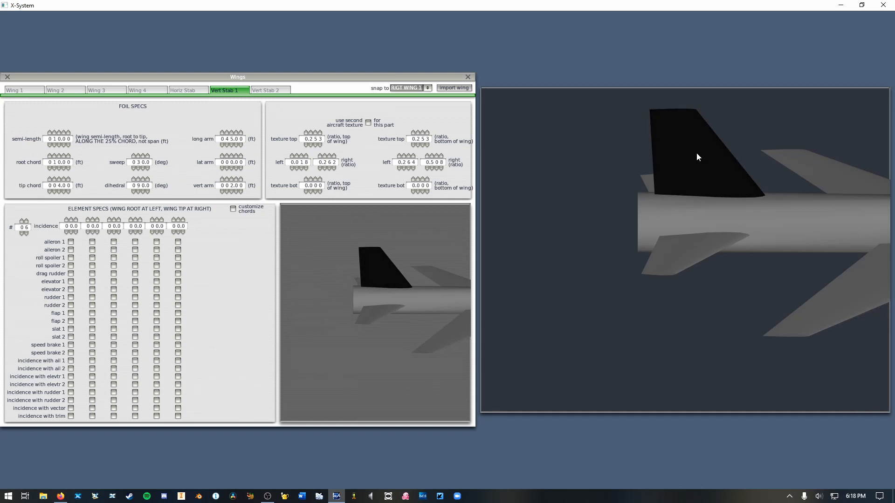
drag(696, 152, 569, 244)
click(92, 298)
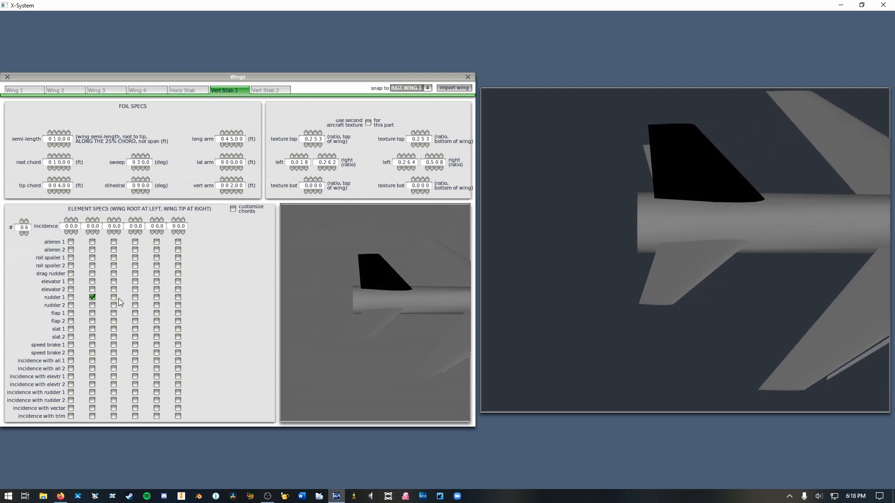
click(114, 298)
click(135, 298)
click(156, 297)
click(178, 297)
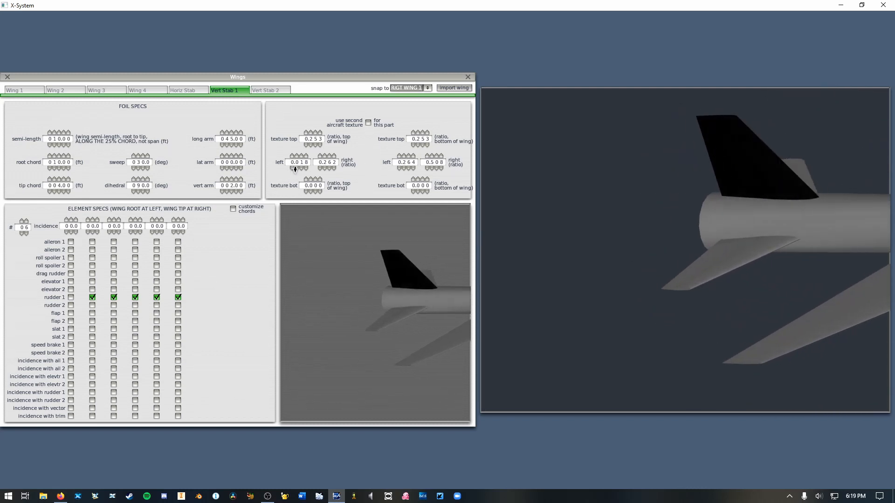
click(468, 77)
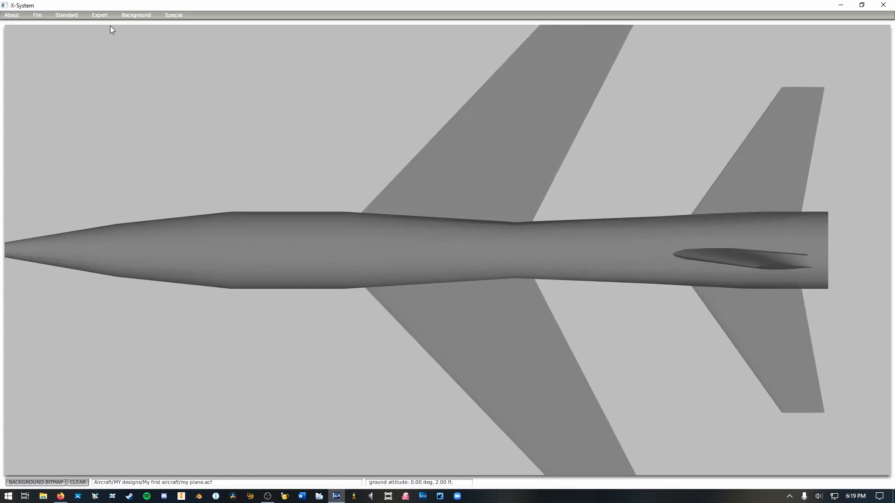
Display the aircraft model as a wireframe and view it at an angle that shows the wings and tail.
key(Left)
key(space)
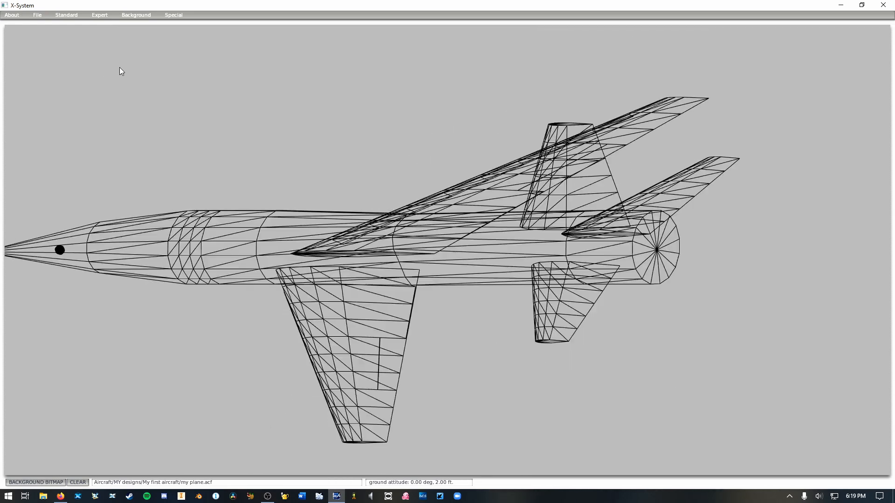
key(Left)
key(Left)
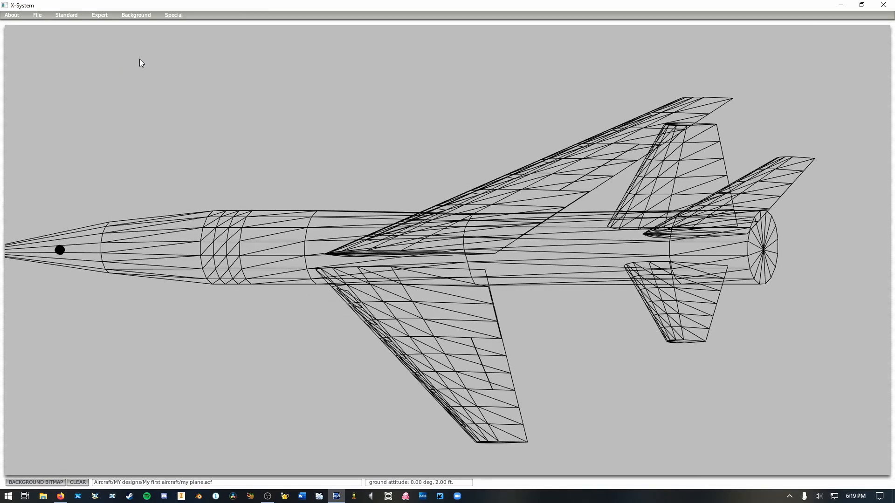
Open the Control Geometry settings and set both aileron 1 chord ratios to 0.30.
click(78, 17)
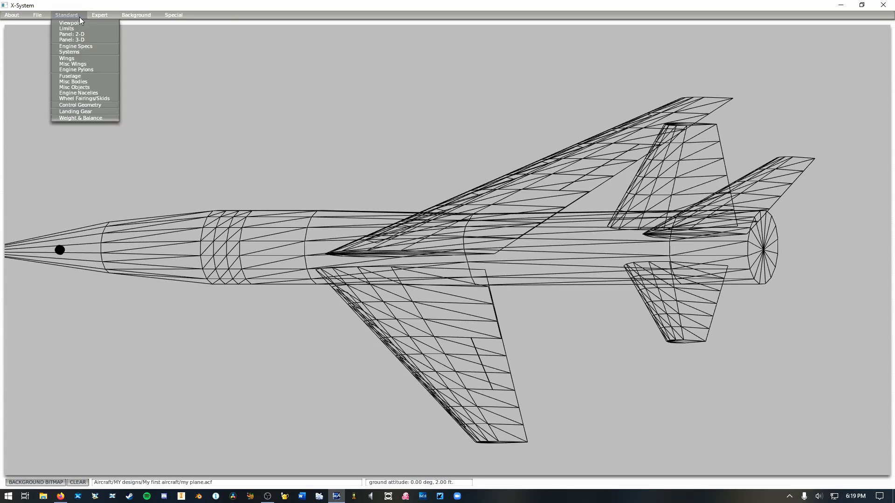
click(87, 106)
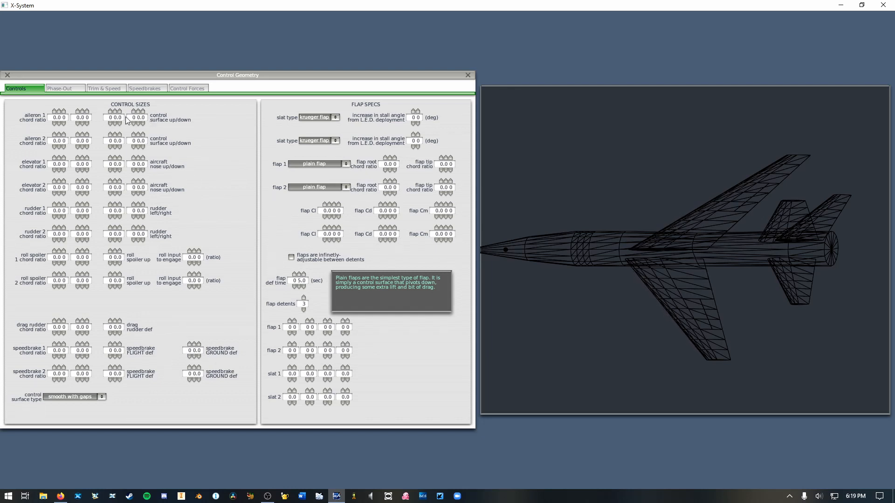
click(58, 112)
drag(721, 365, 733, 341)
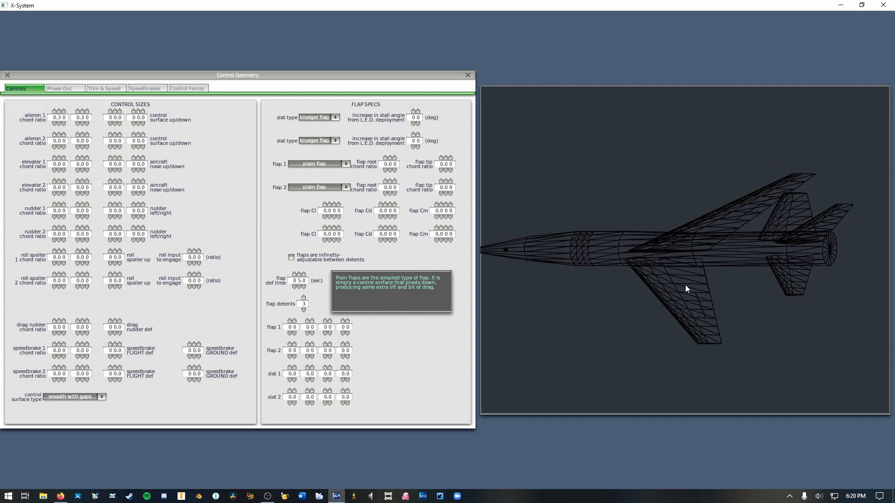
Set aileron 1's up and down deflections to 20.0 each and inspect the ailerons on the model.
click(109, 113)
click(109, 113)
click(134, 112)
click(134, 113)
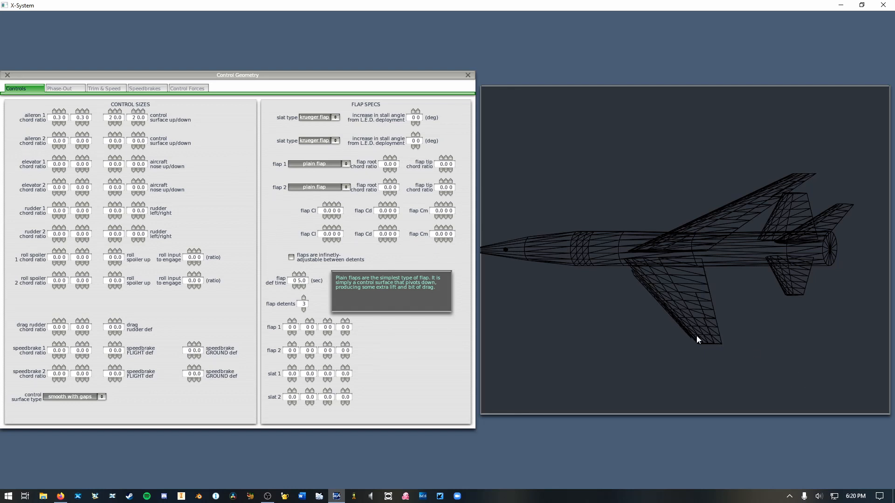
drag(697, 336, 715, 349)
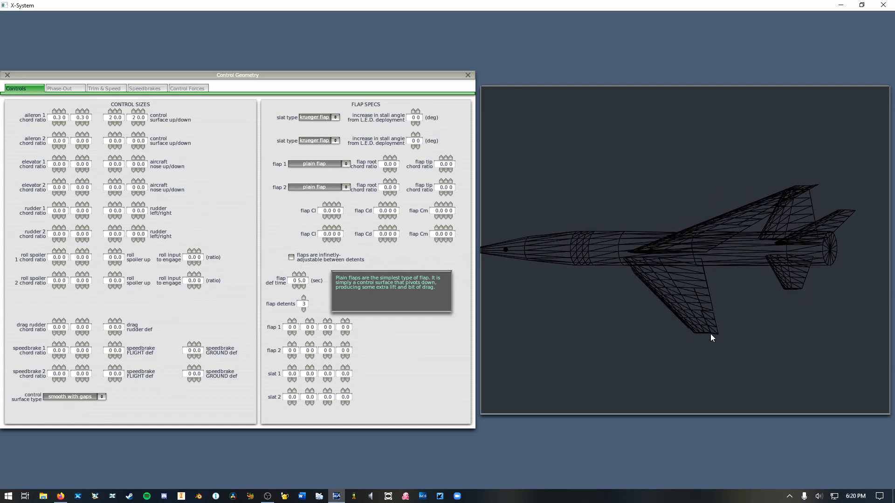
key(Up)
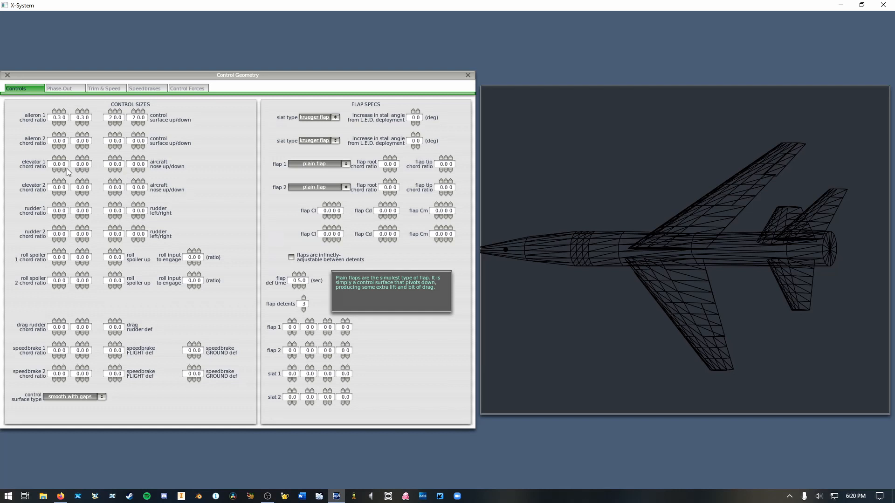
Try a value of 0.50 for both aileron 1 chord ratios.
click(59, 112)
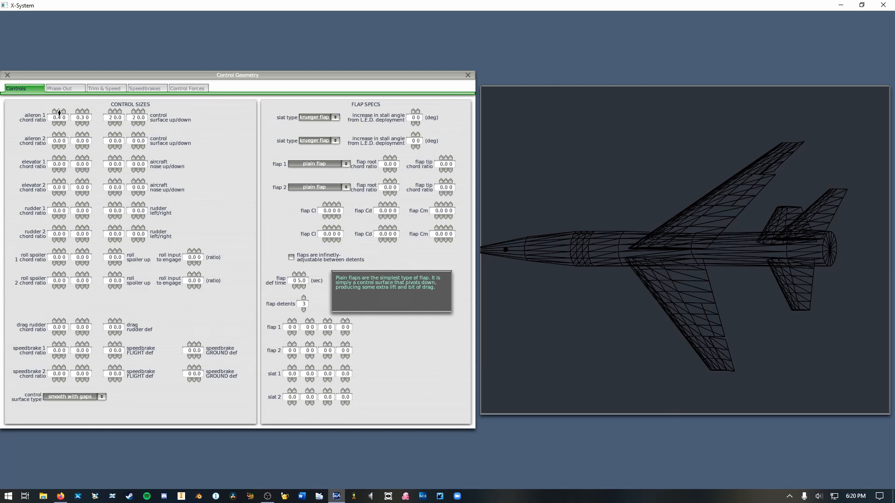
click(60, 112)
click(60, 124)
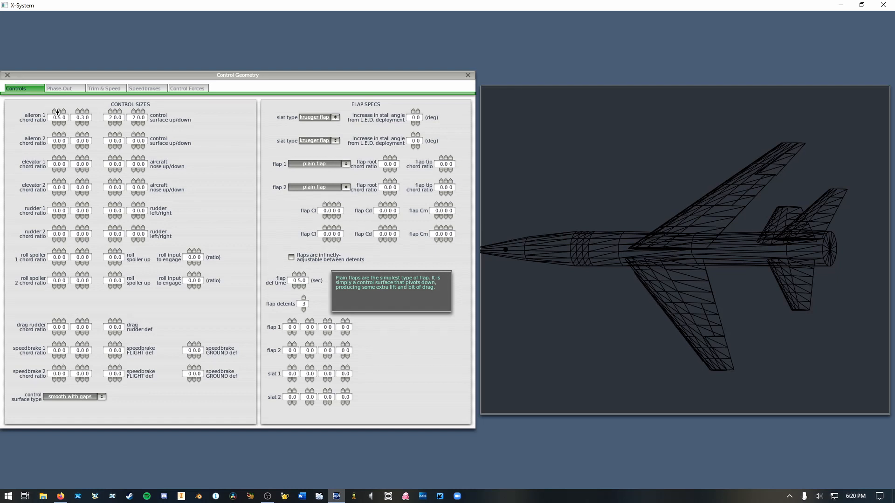
click(57, 112)
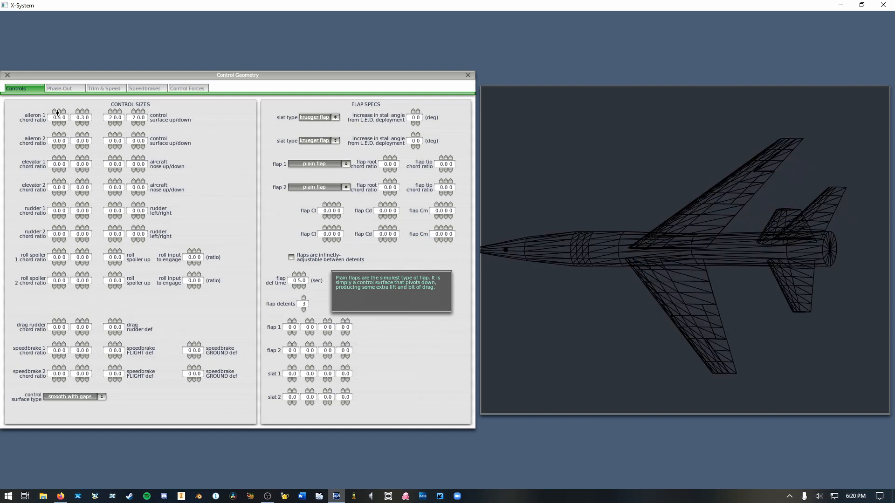
click(82, 112)
click(82, 112)
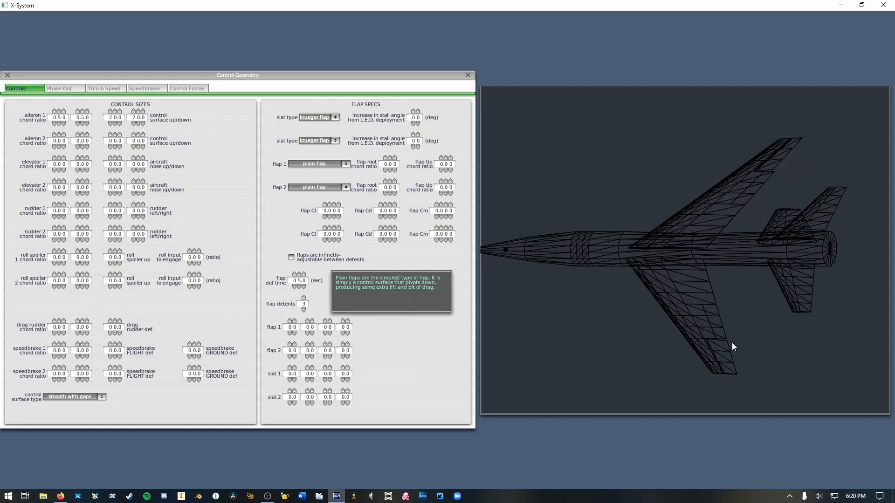
Try a value of 0.20 for both aileron 1 chord ratios, and then restore both to 0.30.
click(58, 123)
click(59, 123)
click(58, 123)
click(83, 124)
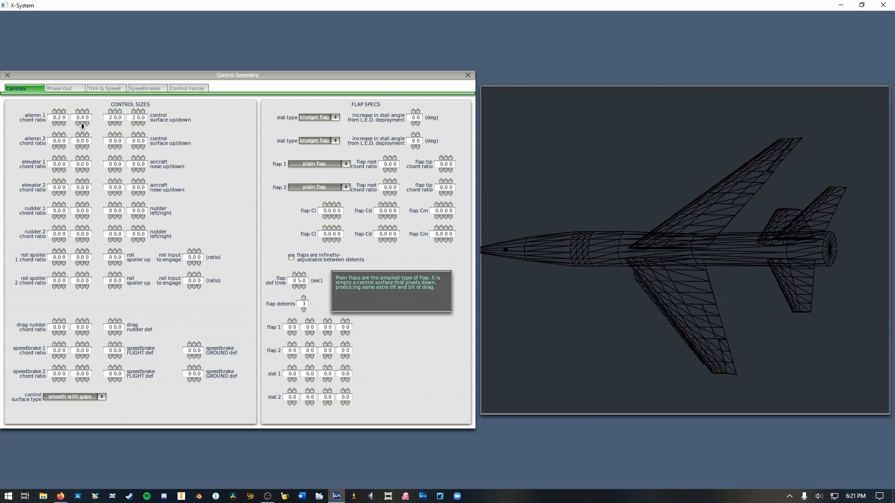
click(82, 124)
click(83, 124)
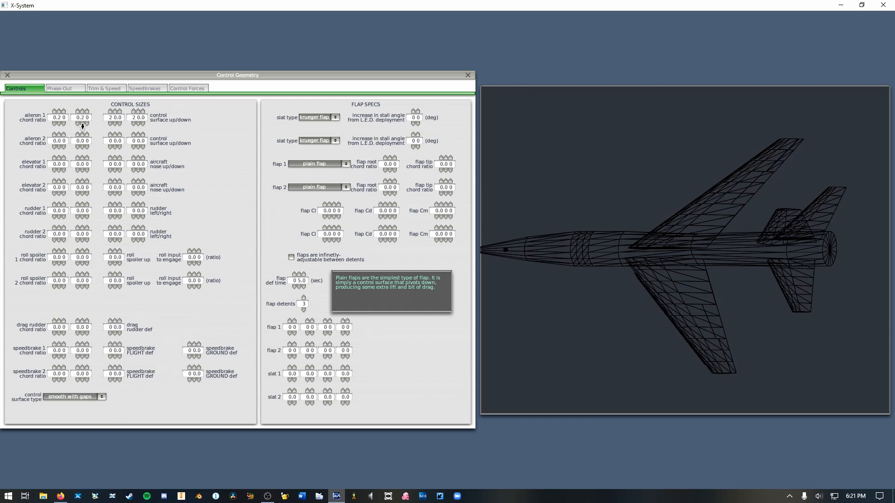
click(59, 111)
click(83, 111)
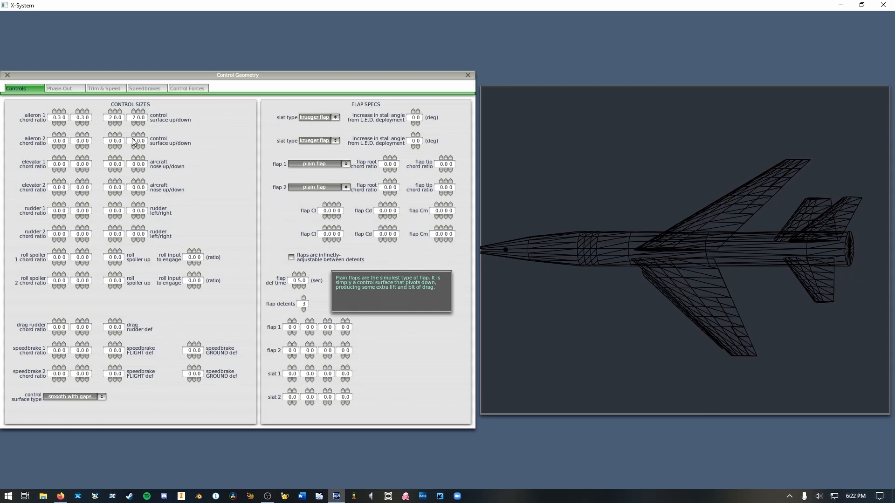
Leave Control Geometry and review Wing 1's control surface assignments in the Wings settings.
click(6, 75)
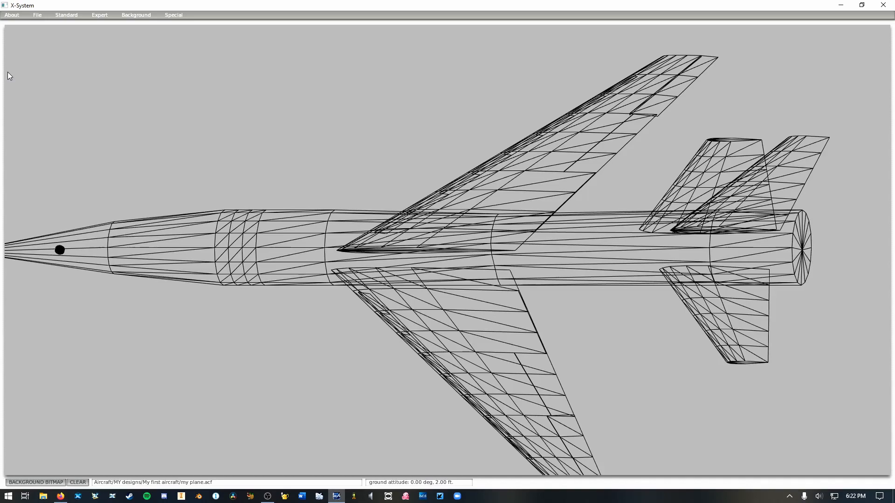
click(70, 17)
click(77, 59)
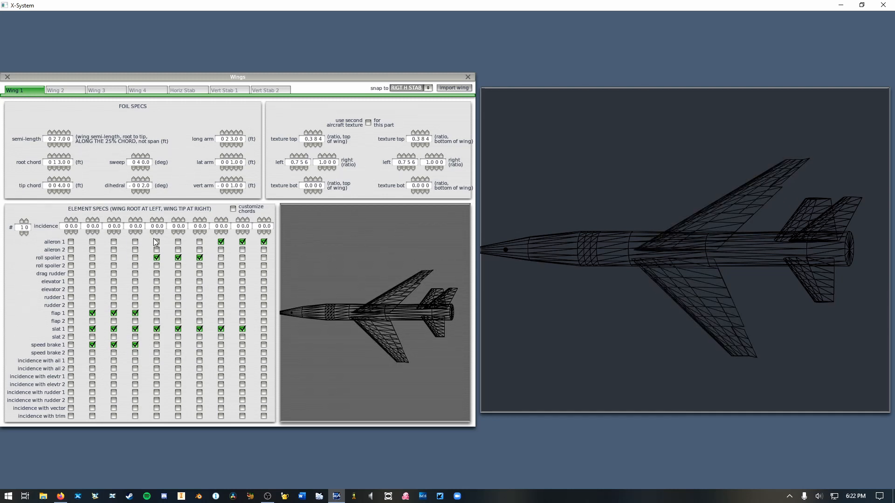
click(7, 77)
Set both elevator 1 chord ratios to 0.30 in the Control Geometry settings.
click(67, 15)
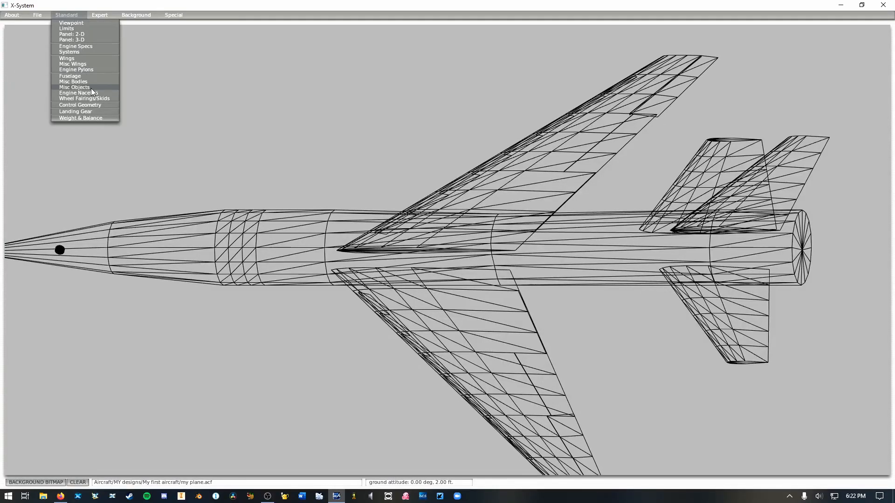
click(93, 105)
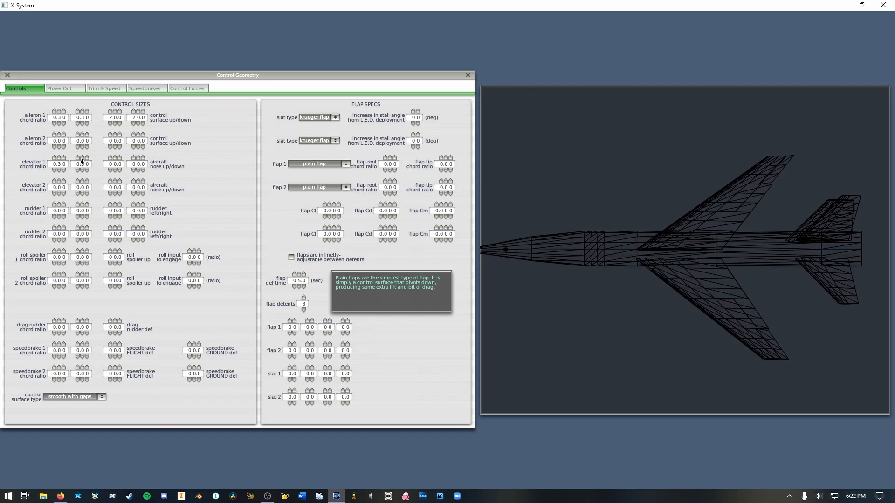
click(81, 158)
click(81, 158)
click(81, 158)
Set elevator 1's nose up and nose down deflections to 20.0 each and close Control Geometry.
click(111, 159)
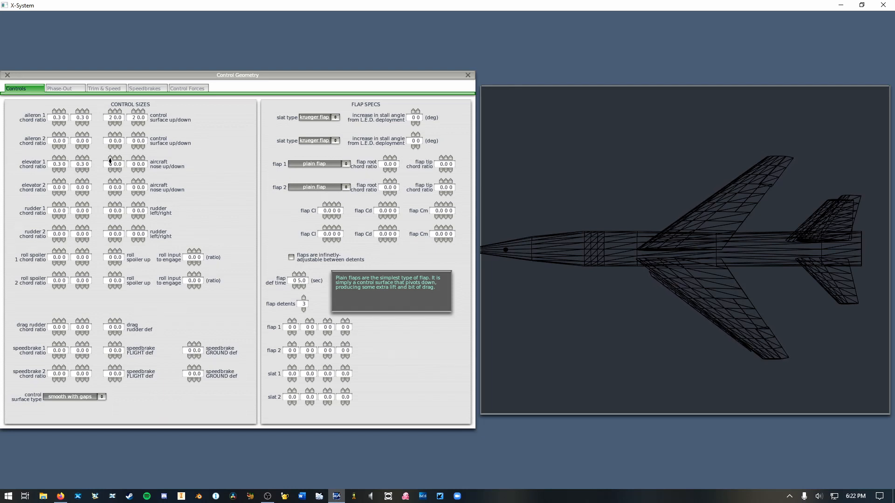
click(134, 158)
click(134, 159)
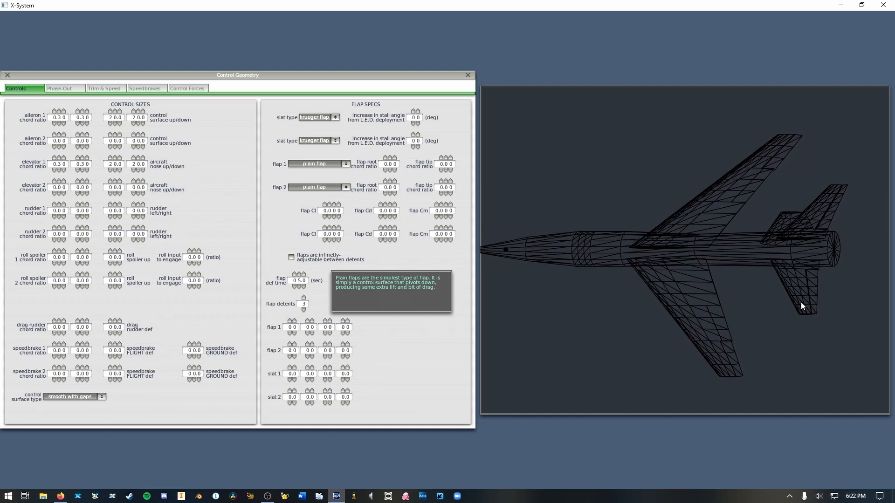
click(468, 75)
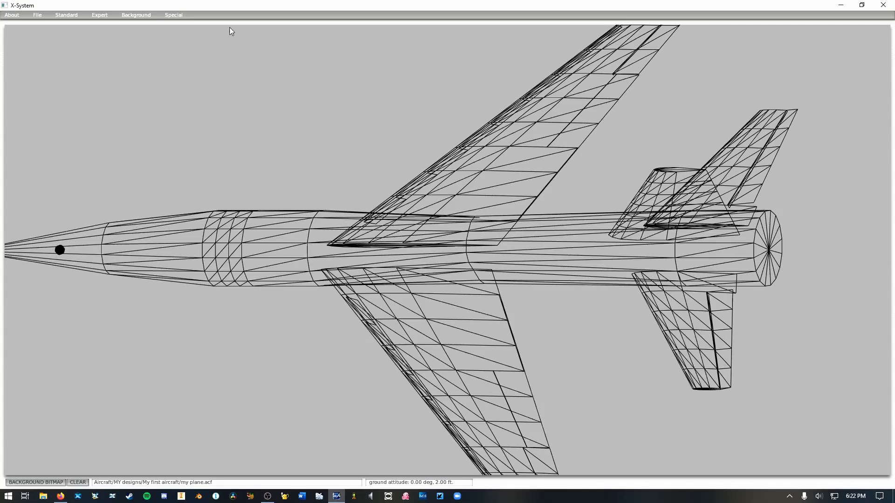
Review the horizontal stabilizer's elevator assignments in the Wings settings and the elevator 1 values in Control Geometry.
click(67, 15)
click(68, 58)
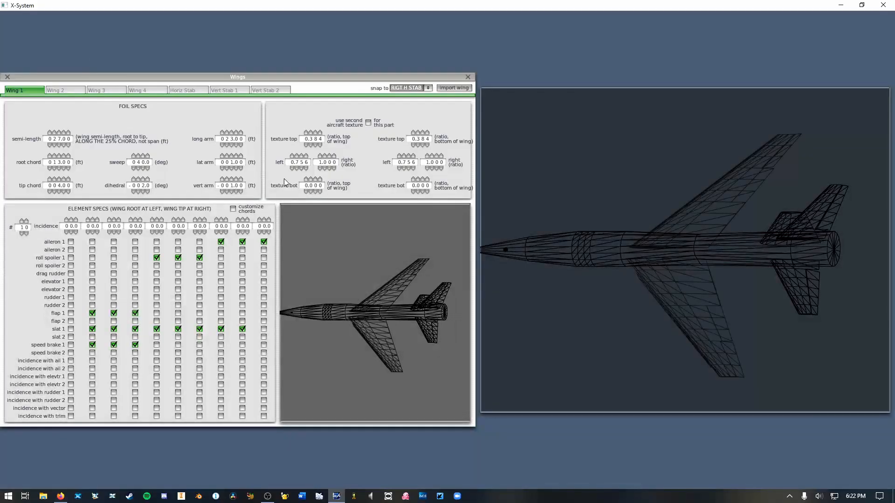
click(179, 91)
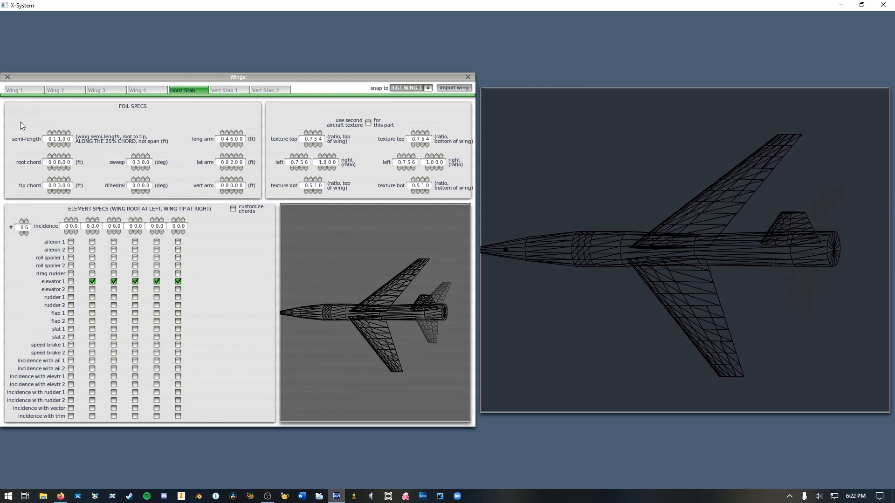
click(7, 77)
click(66, 15)
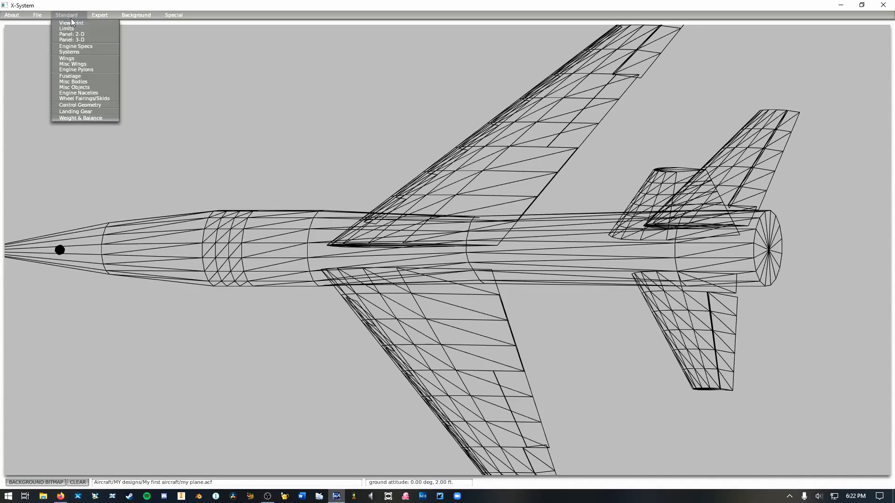
click(79, 99)
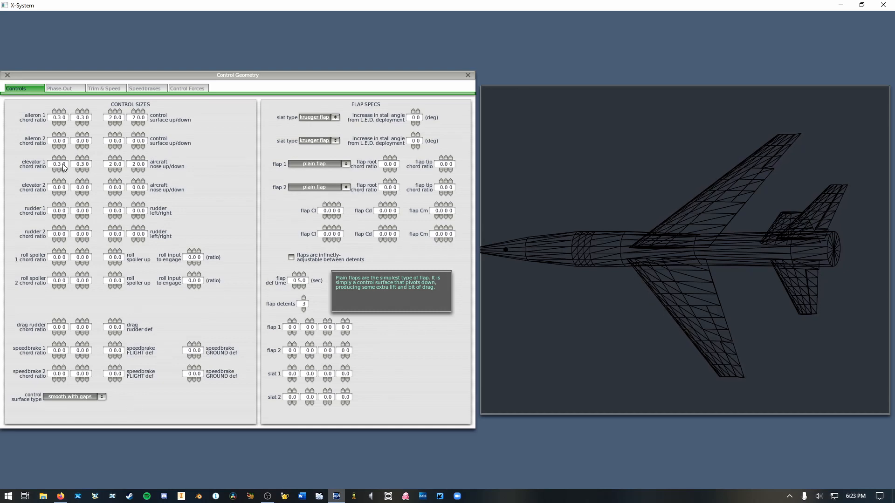
click(7, 75)
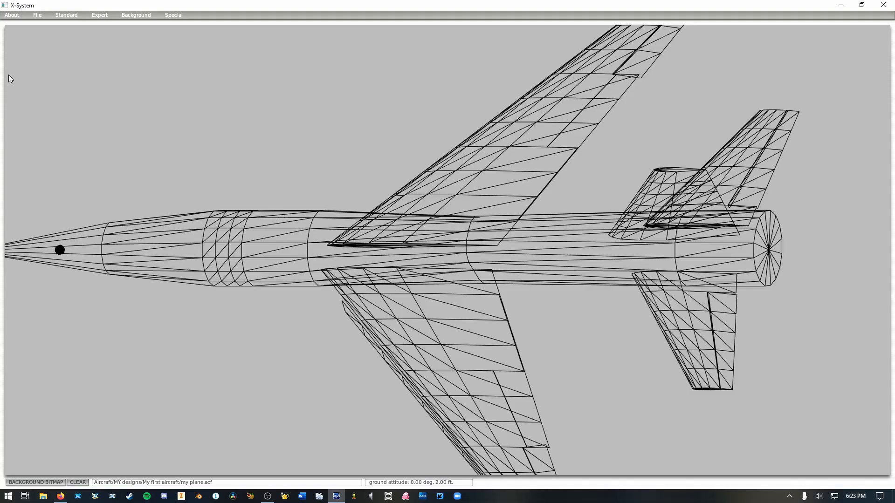
Clear elevator 1 from the second through sixth elements of the horizontal stabilizer in the Wings settings.
click(75, 15)
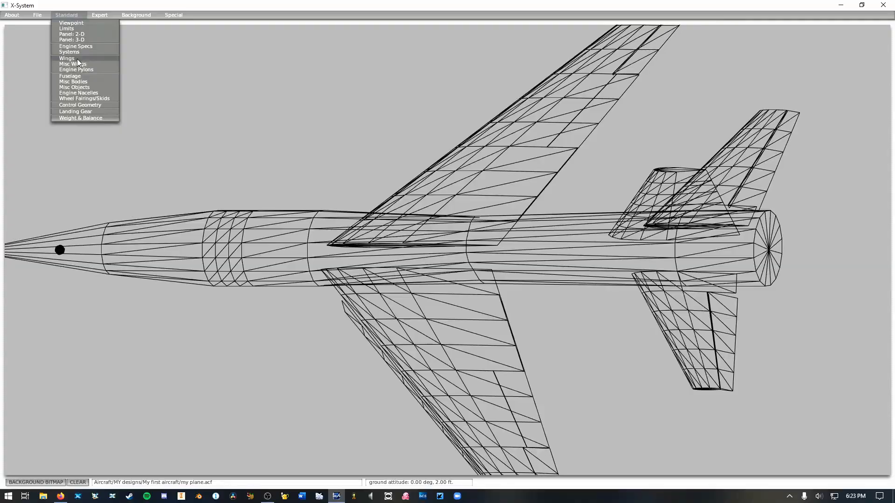
click(74, 59)
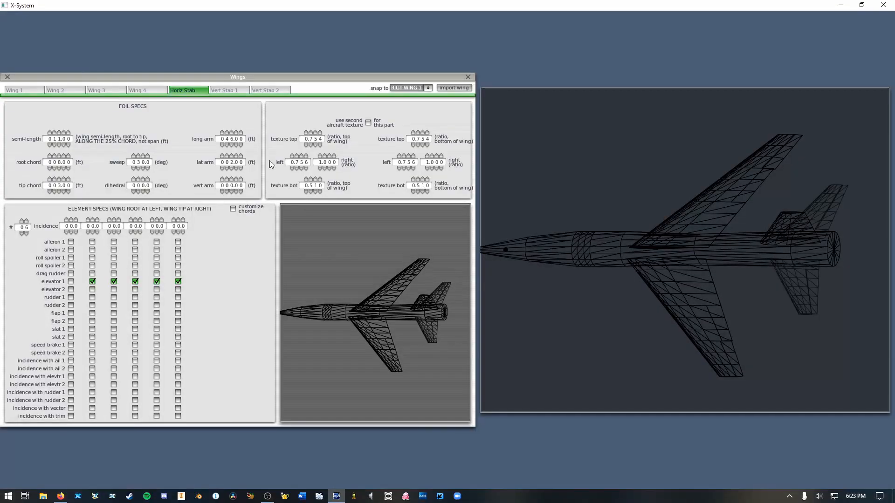
click(92, 282)
click(114, 281)
click(135, 281)
click(157, 282)
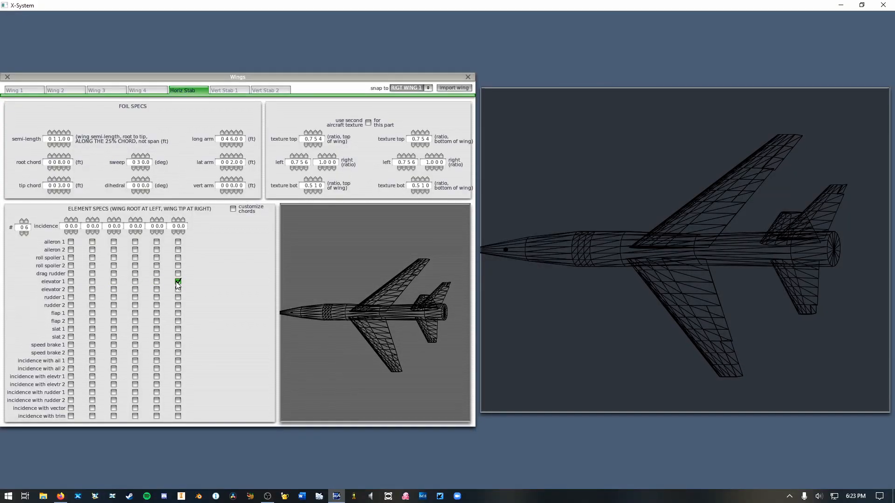
click(178, 281)
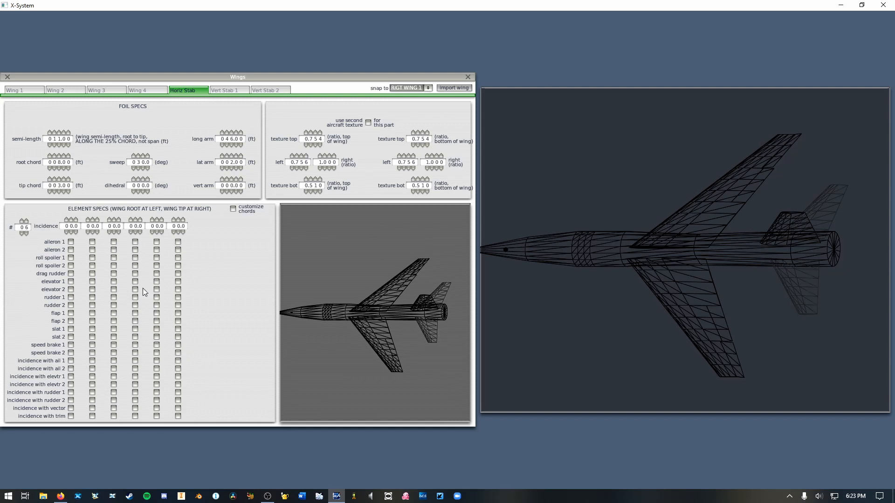
Assign incidence with elevator 1 to the horizontal stabilizer's second through sixth elements and close the Wings settings.
click(92, 376)
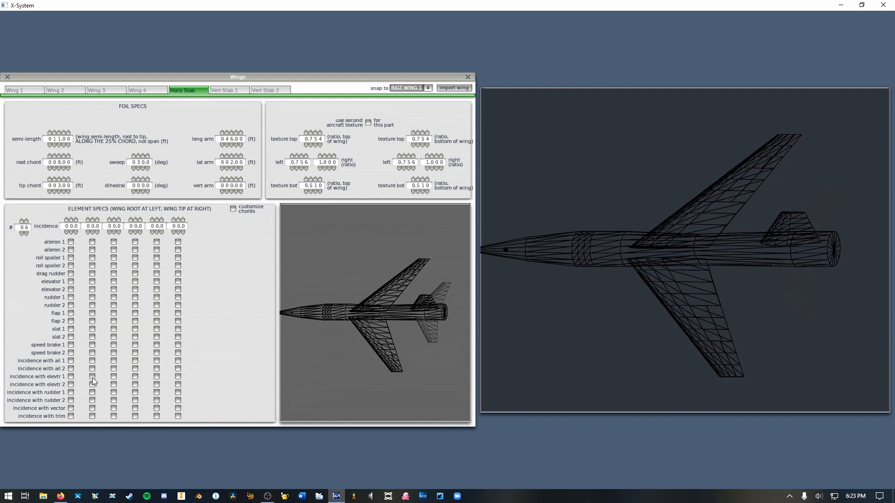
click(114, 376)
click(135, 377)
click(156, 377)
click(179, 377)
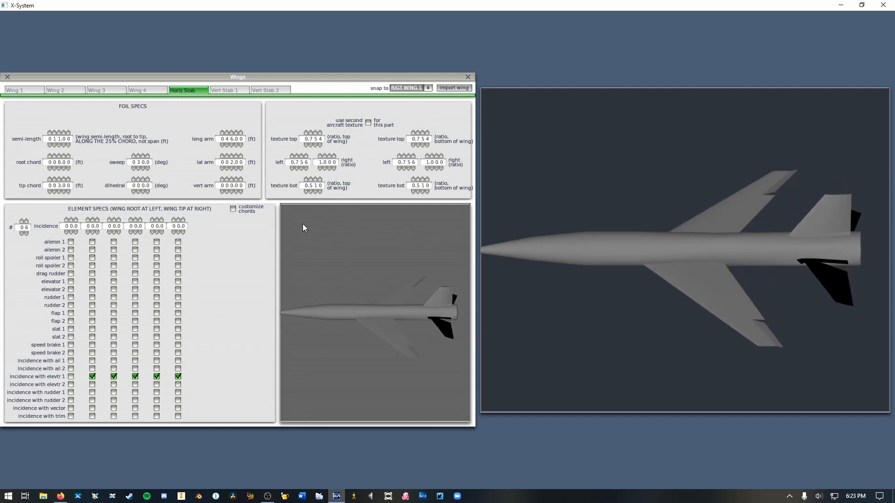
click(9, 76)
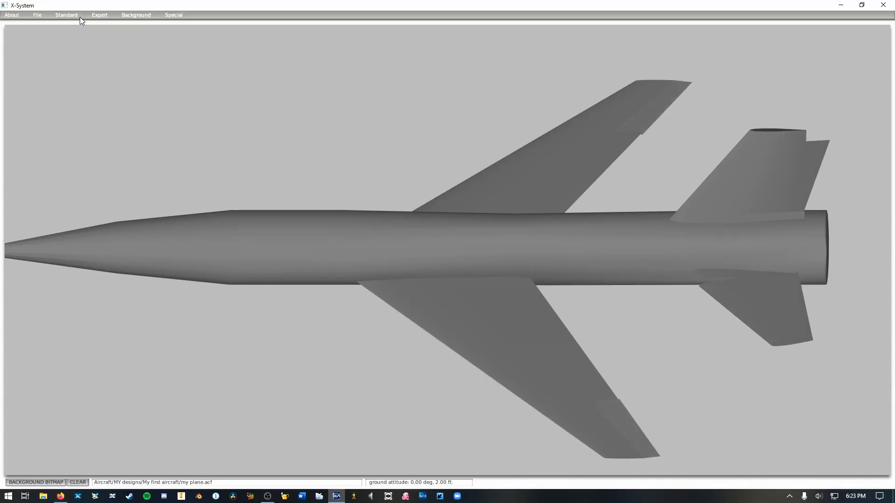
Open Control Geometry and set rudder 1's root and tip chord ratios to 0.30 each.
click(68, 15)
click(103, 105)
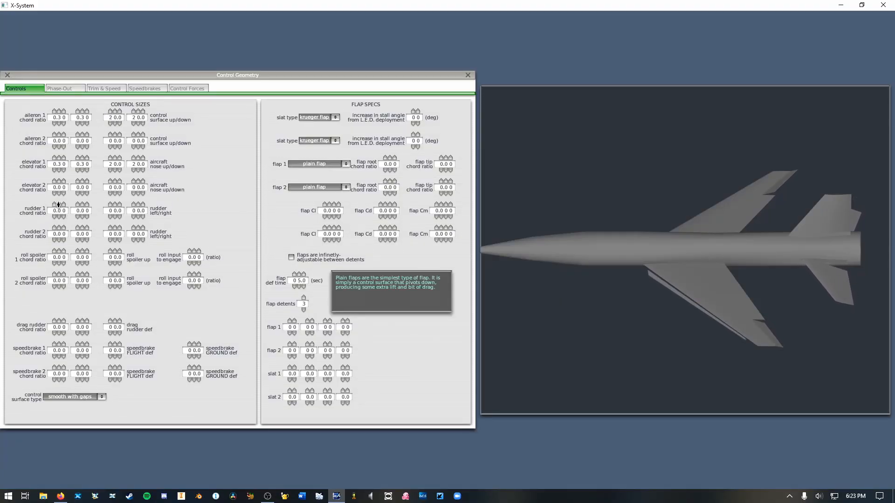
key(space)
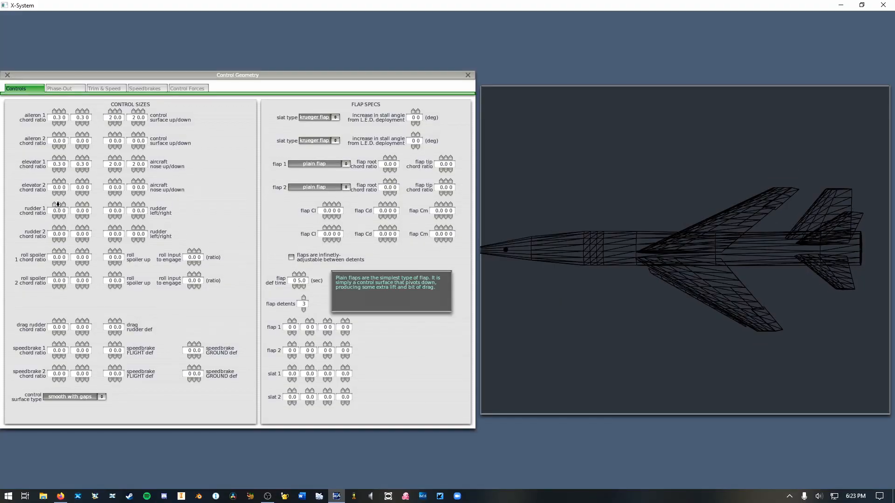
click(58, 205)
click(58, 204)
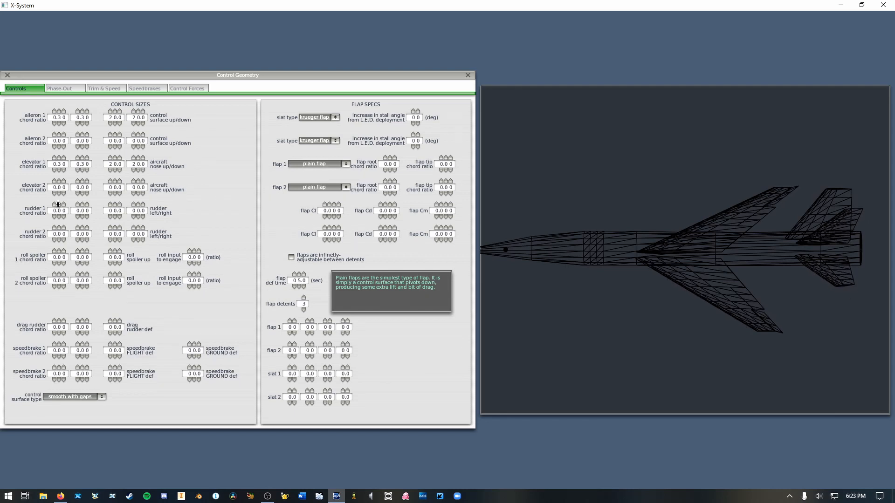
click(82, 204)
click(82, 205)
click(59, 204)
click(82, 205)
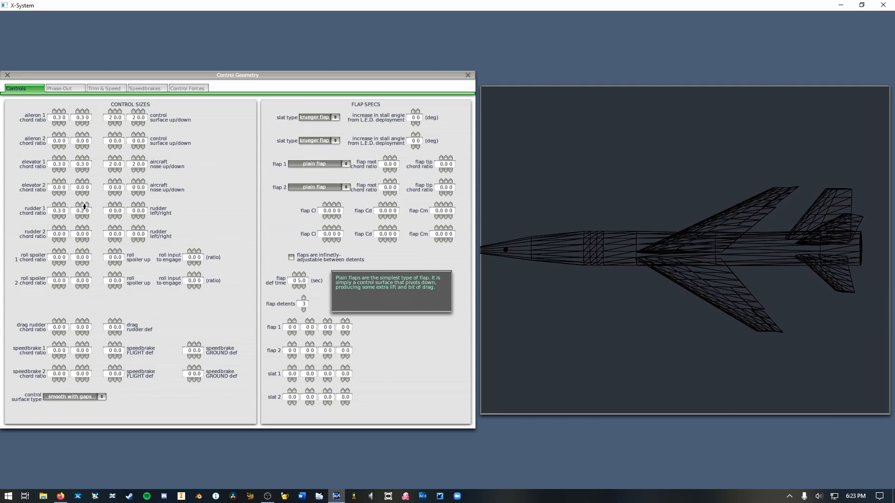
Set rudder 1's left and right deflections to 20.0 each.
click(110, 203)
click(110, 204)
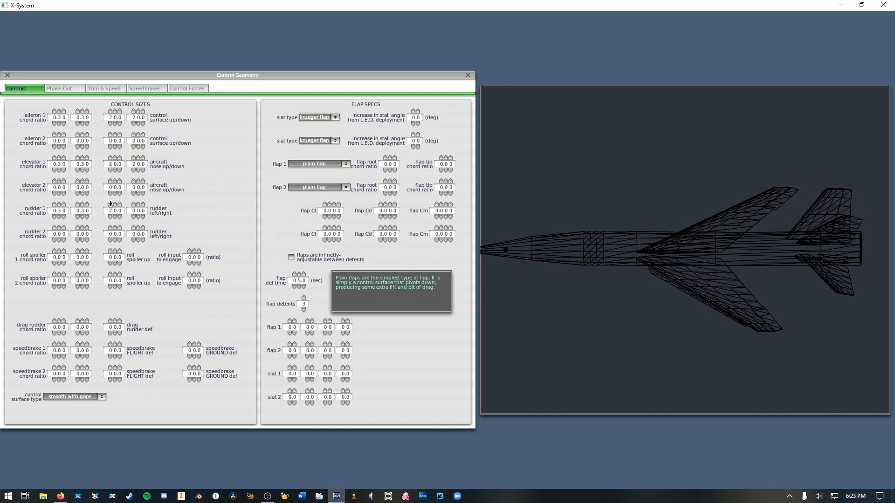
click(132, 205)
click(133, 204)
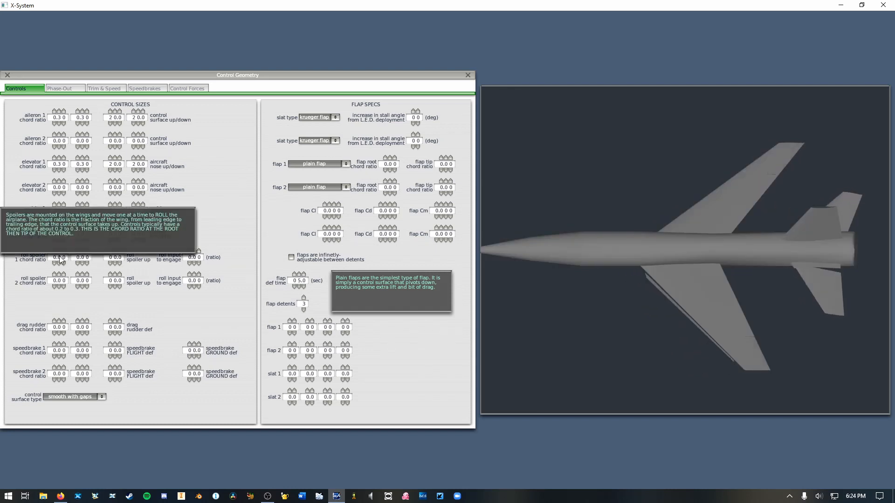
Set roll spoiler 1's root and tip chord ratios to 0.20 each.
click(59, 252)
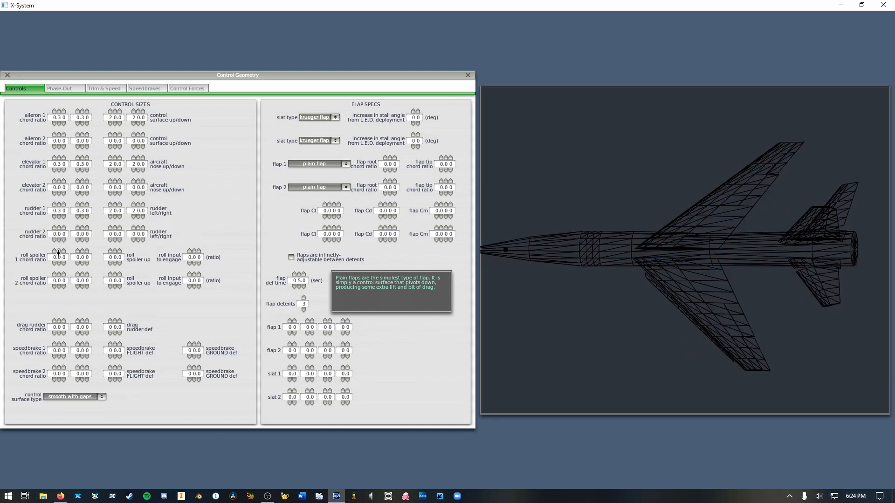
click(59, 252)
click(59, 252)
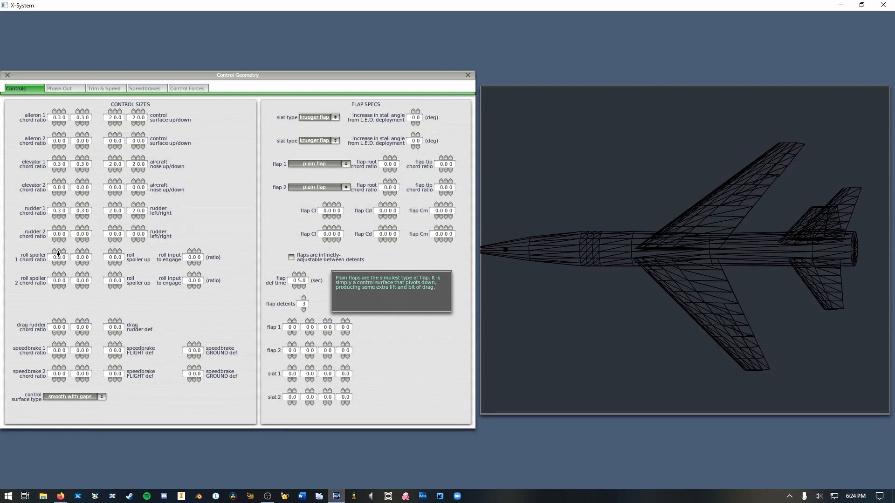
click(59, 263)
click(82, 252)
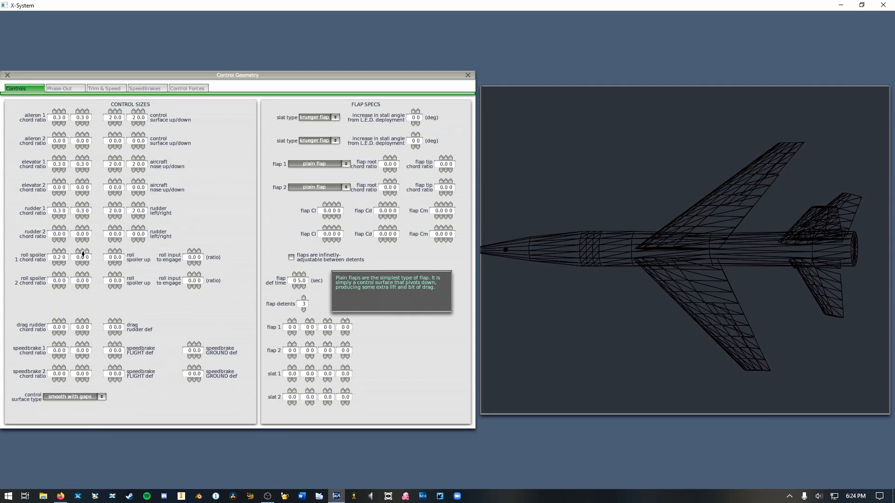
click(83, 252)
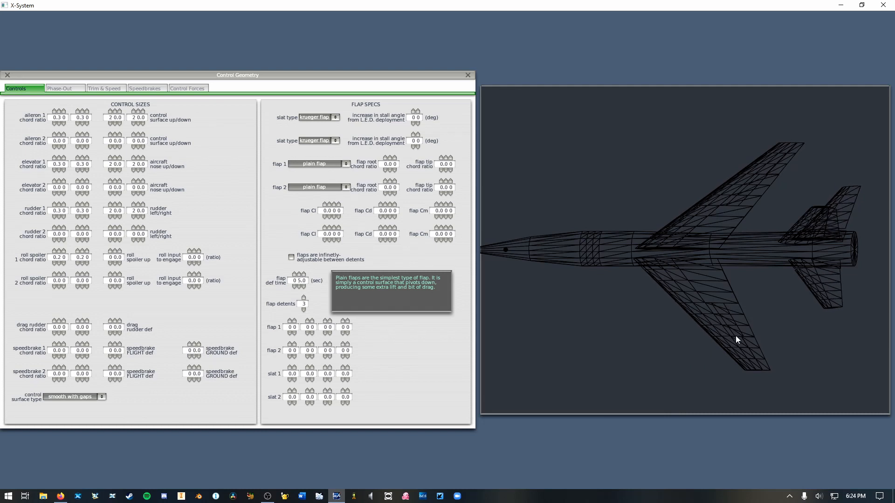
Examine the roll spoilers on both wings of the aircraft preview from several angles, in wireframe and shaded display.
drag(736, 336, 689, 340)
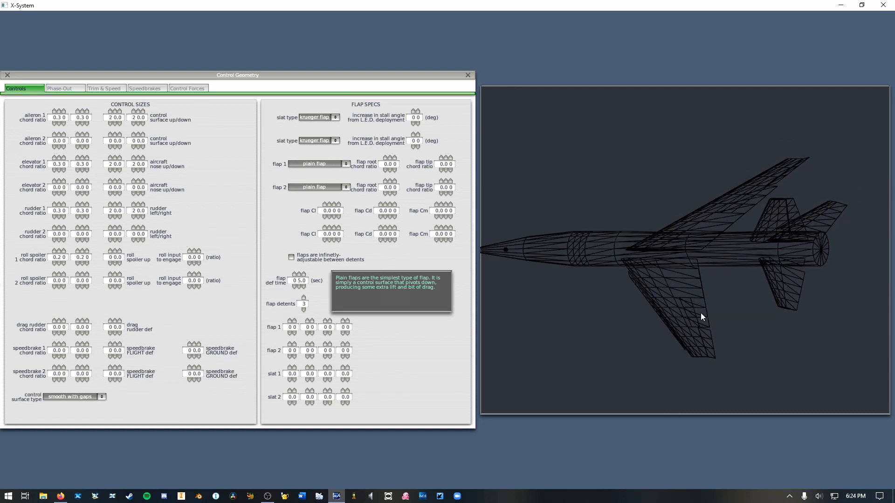
key(Up)
key(space)
mouse_move(715, 329)
mouse_down()
mouse_move(697, 328)
mouse_move(691, 314)
mouse_move(646, 310)
mouse_move(678, 311)
mouse_up()
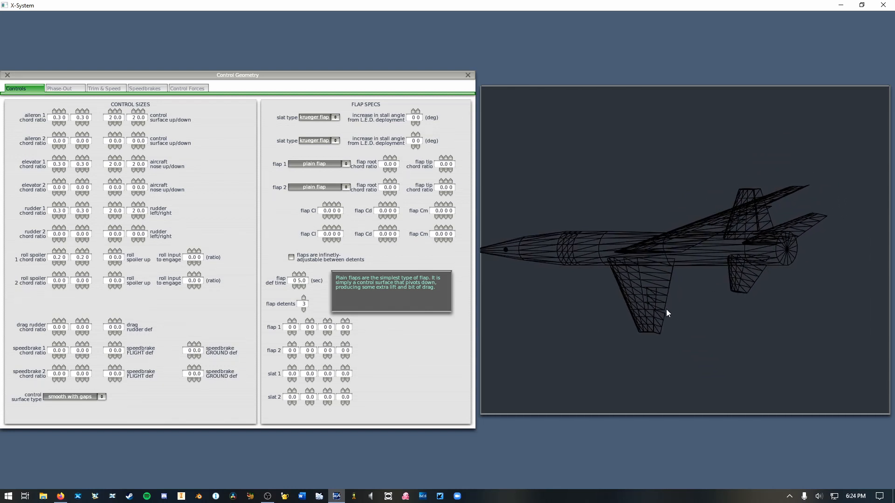
key(Left)
key(Down)
key(Up)
drag(667, 306, 695, 328)
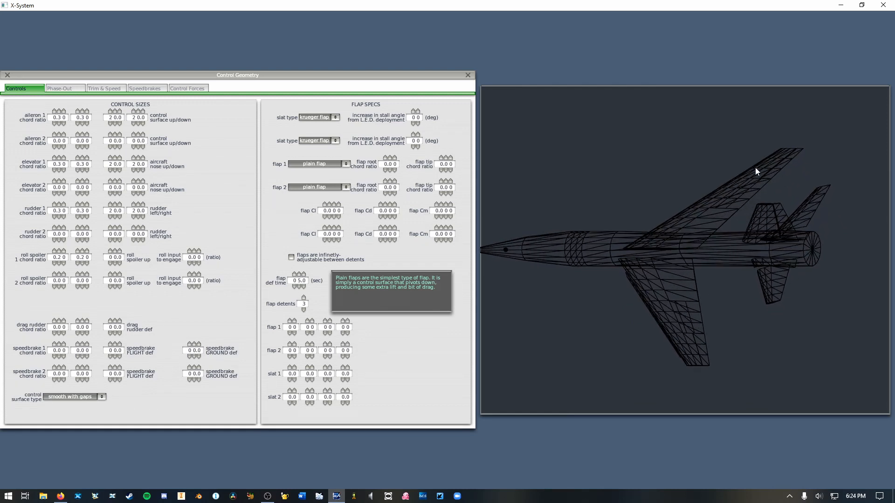
key(space)
key(space)
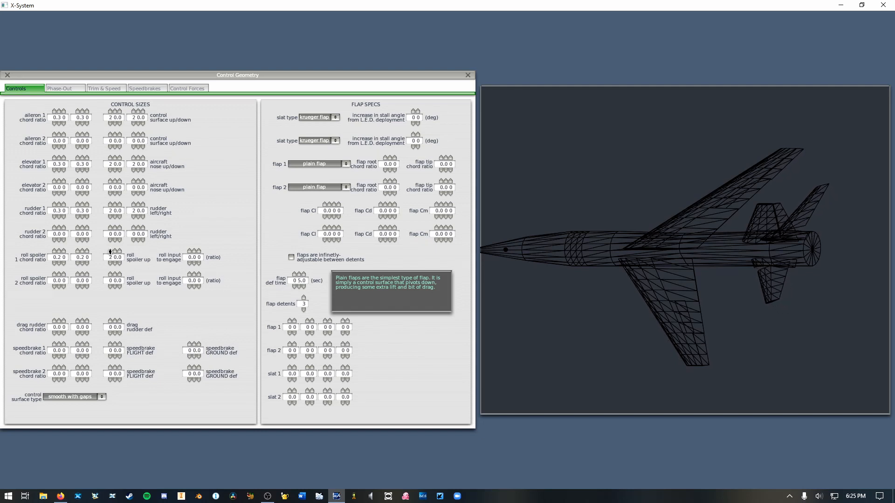
Set roll spoiler 1's upward deflection to 20.0 and its roll input to engage to 0.75.
click(110, 252)
click(110, 252)
drag(727, 296, 621, 309)
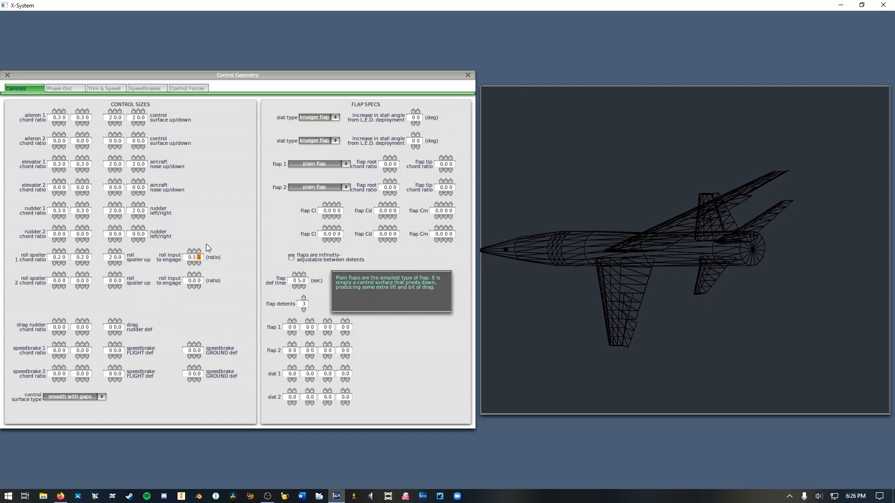
click(194, 252)
click(195, 251)
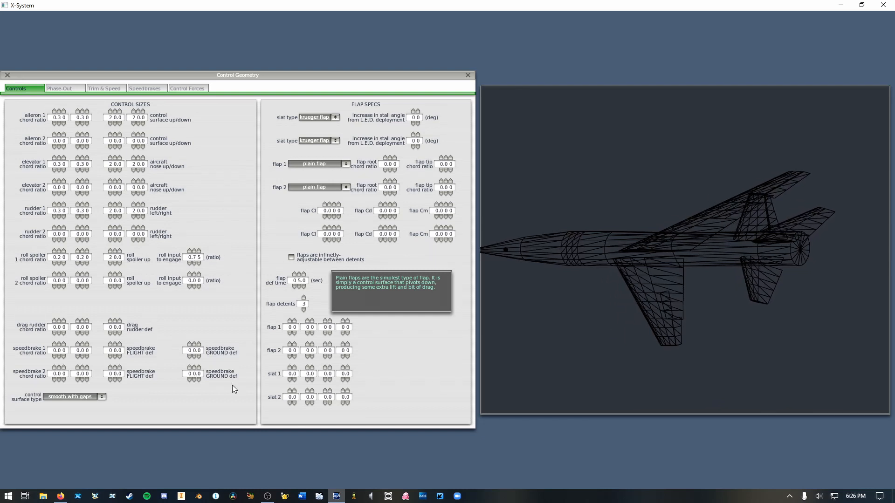
Set speedbrake 1's root and tip chord ratios to 0.10, its flight deflection to 20.0 and its ground deflection to 60.0.
click(59, 346)
click(59, 346)
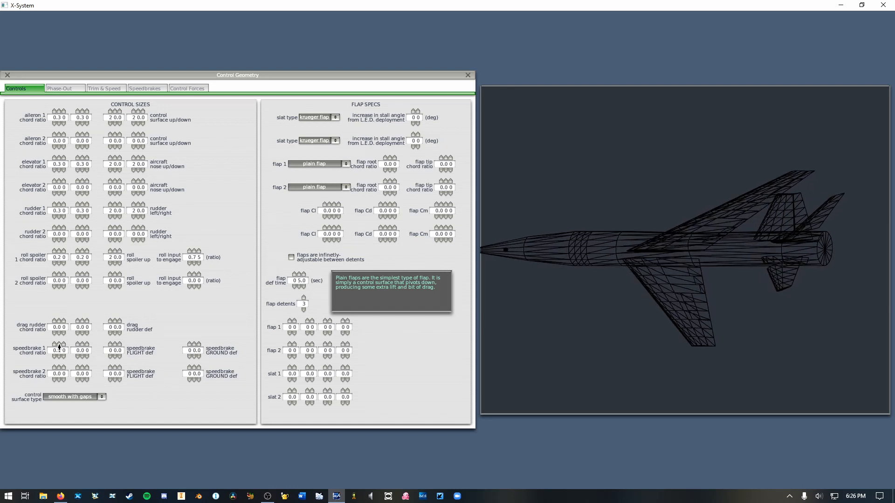
click(59, 357)
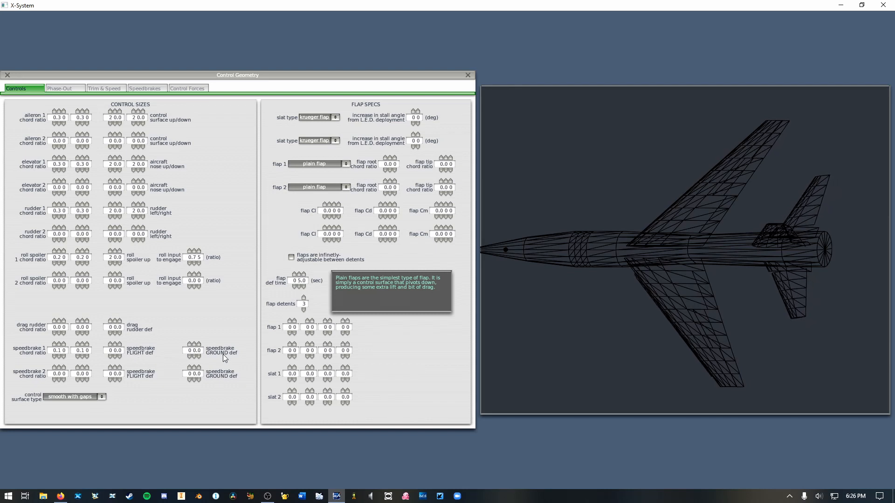
click(111, 344)
click(111, 345)
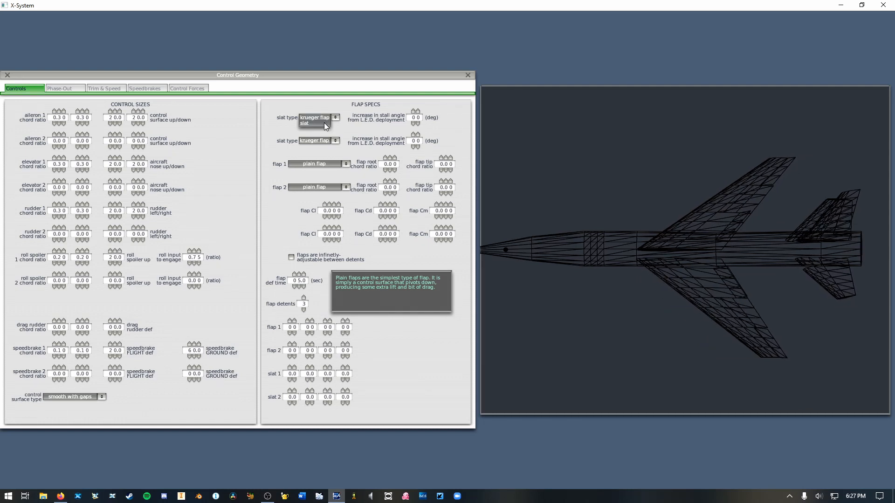
Make the first slat type a slat with an 8-degree stall angle increase, and set flap 1's root and tip chord ratios to 0.30.
click(325, 124)
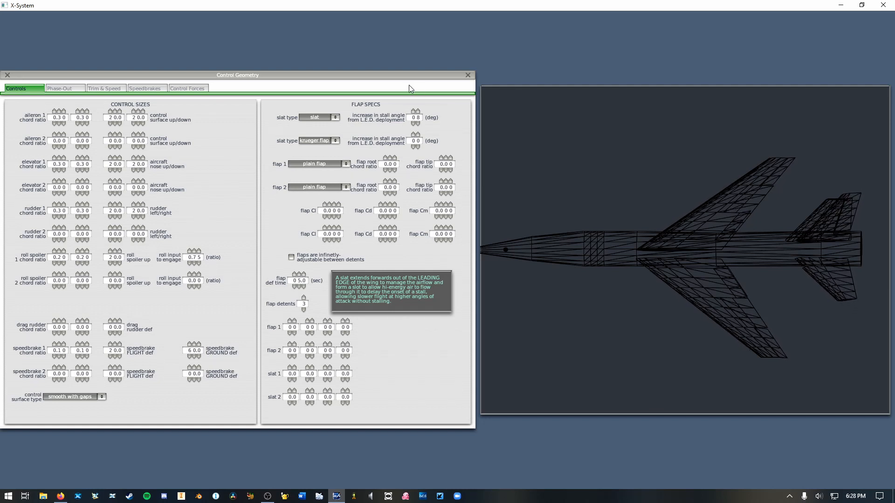
click(389, 159)
click(389, 159)
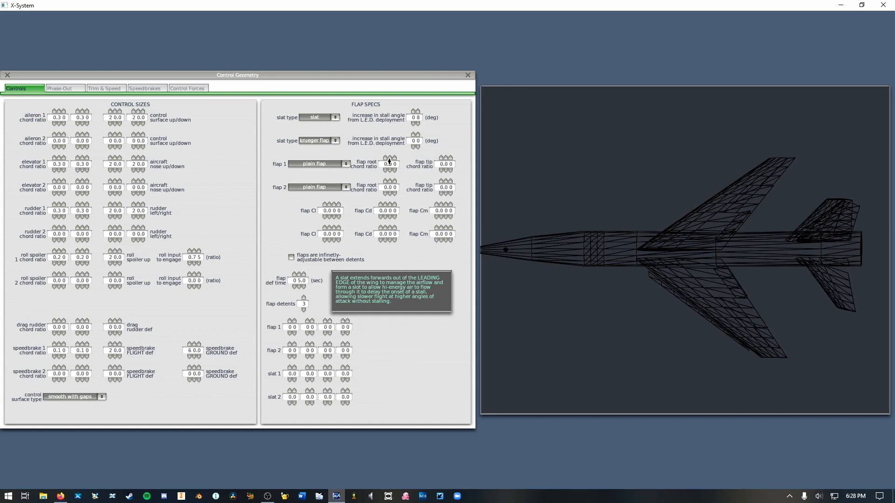
click(446, 159)
click(447, 158)
click(446, 158)
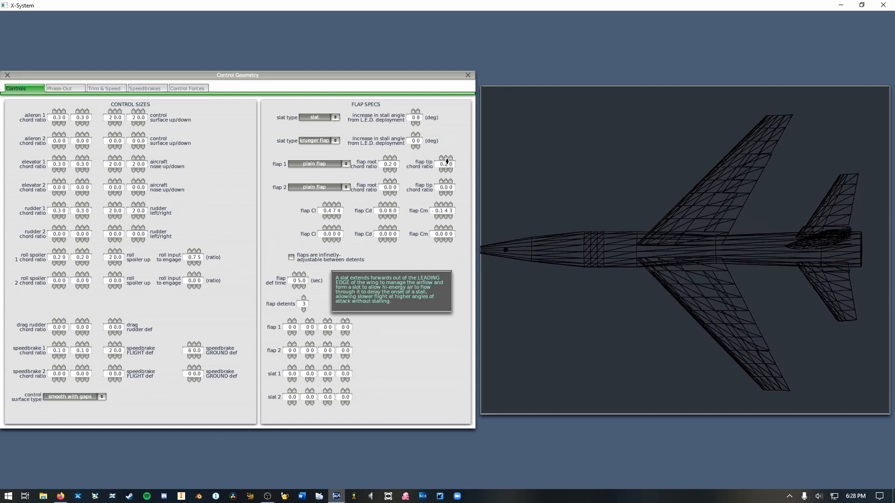
click(389, 159)
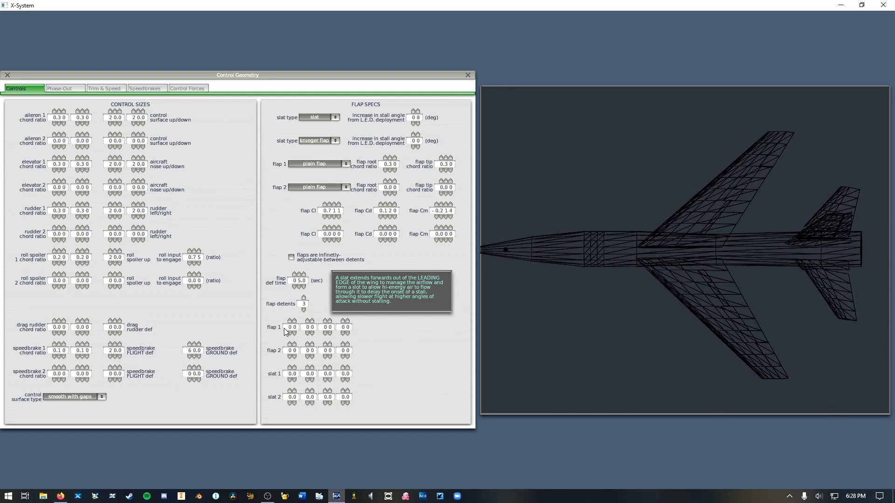
Set the flap detents to 4 and give flap 1 deflections of 5, 15, 25 and 35 degrees at the successive detents.
click(304, 298)
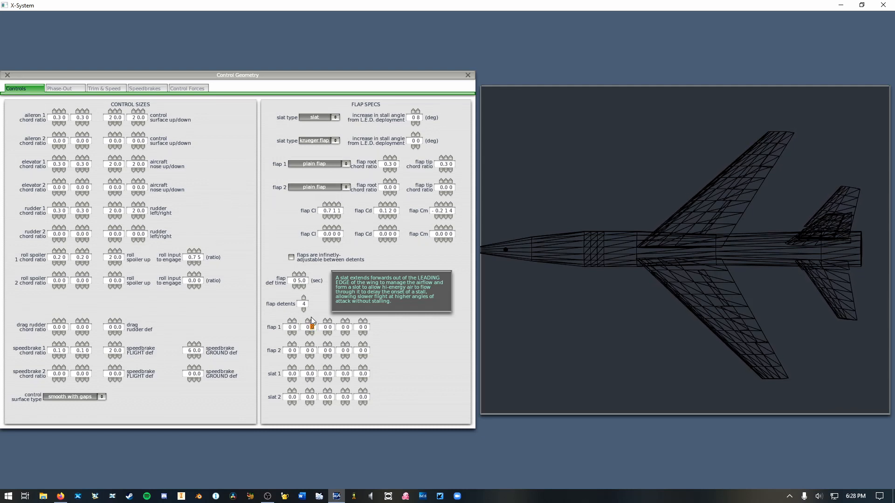
text(5)
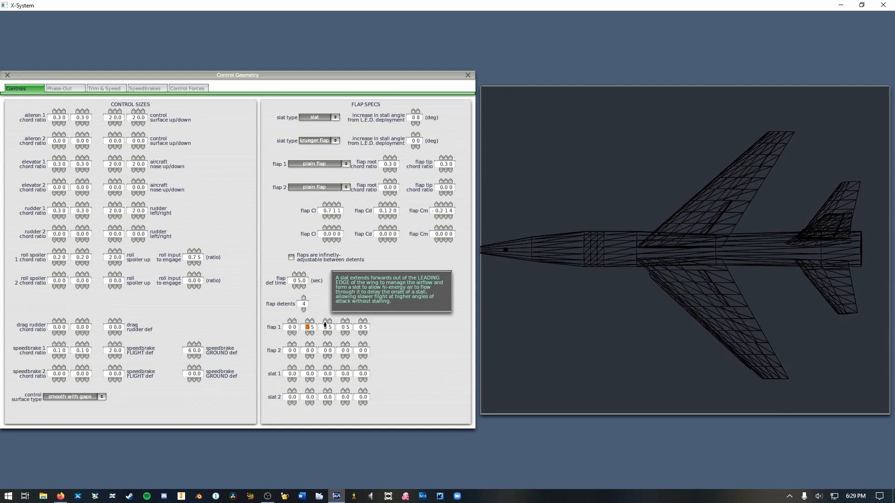
text(1)
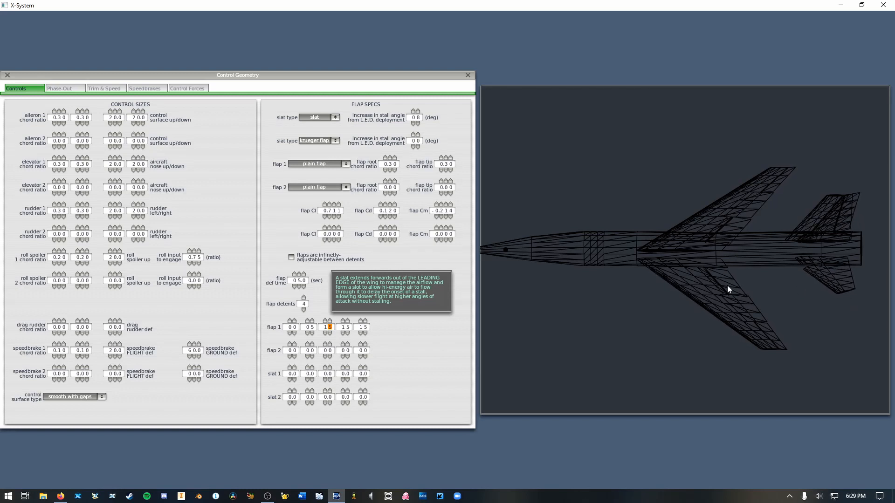
click(344, 323)
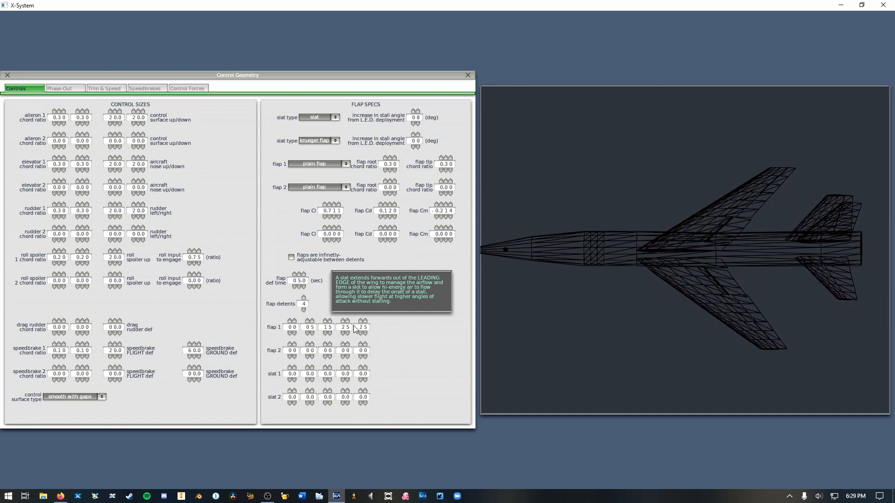
click(362, 322)
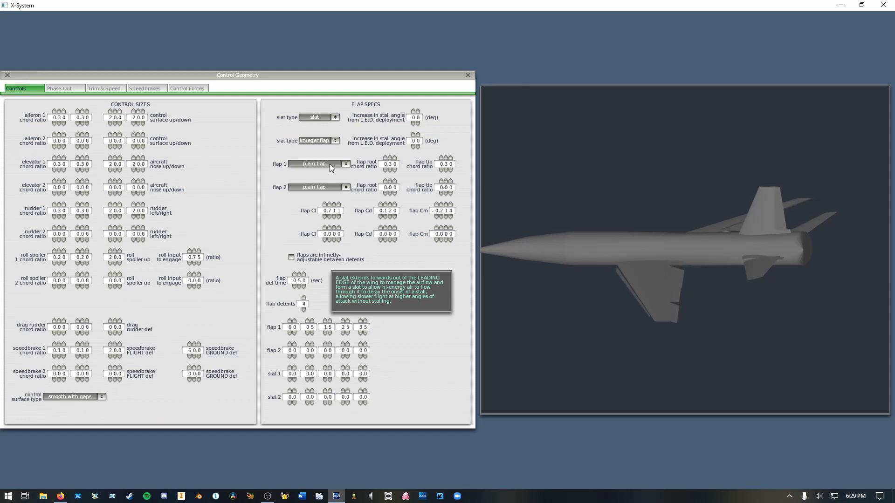
Try the plain flap, slotted flap, slotted fowler and double slotted fowler types on flap 1 and compare them in the preview.
click(305, 164)
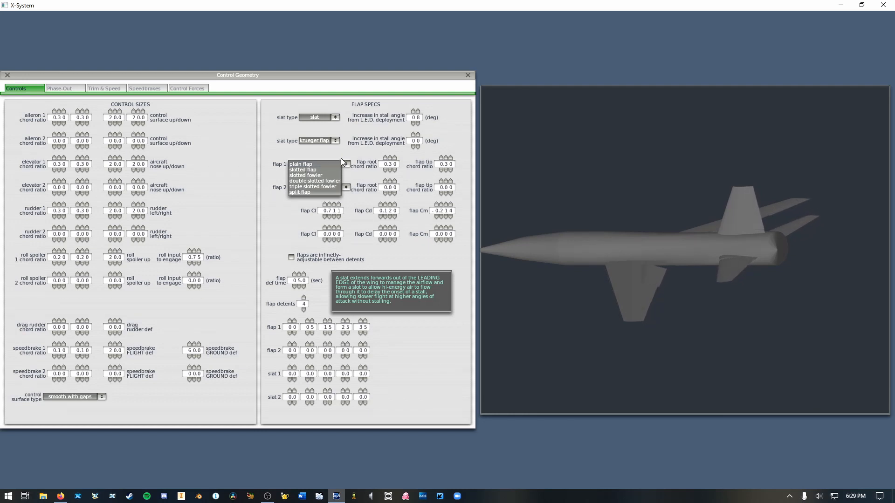
click(329, 166)
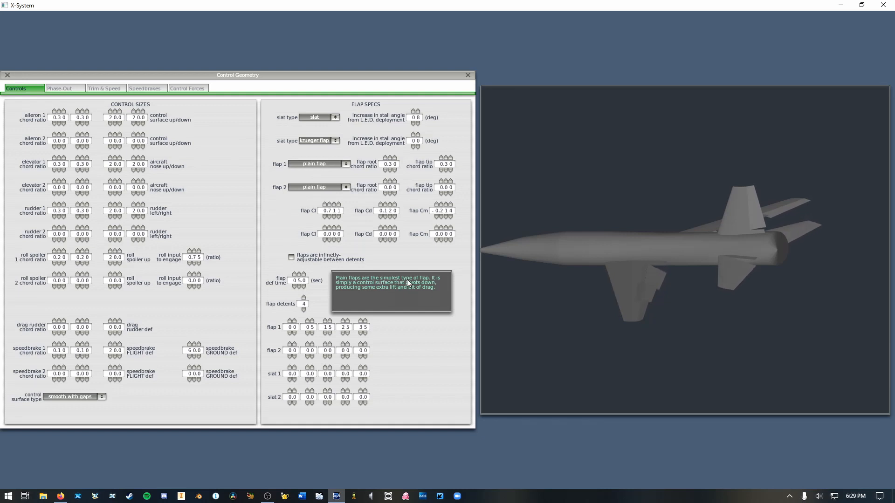
click(314, 164)
click(314, 170)
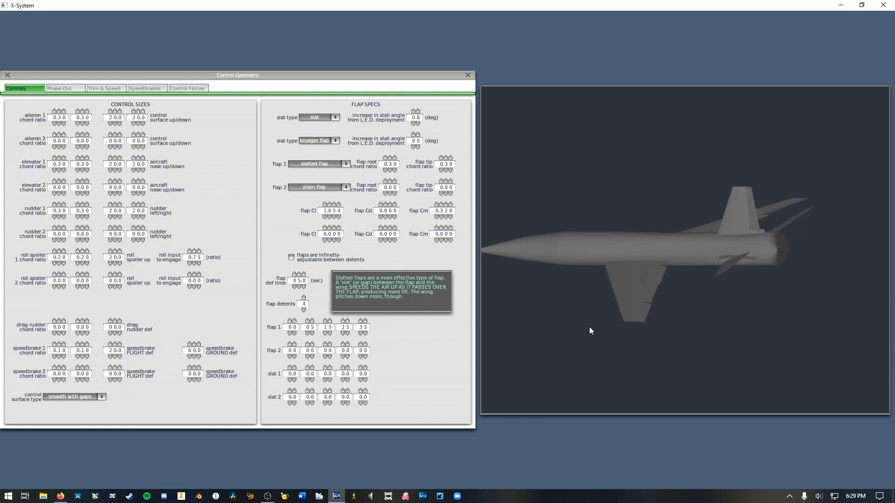
drag(702, 364, 614, 278)
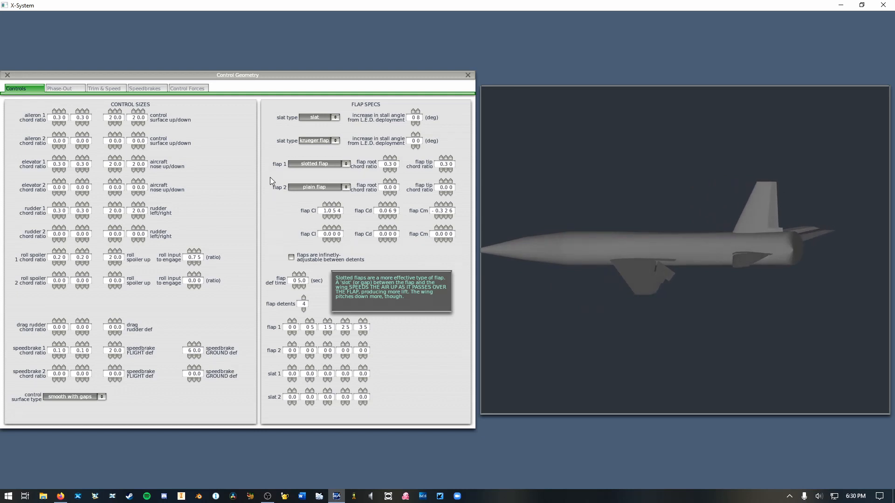
click(316, 164)
click(317, 170)
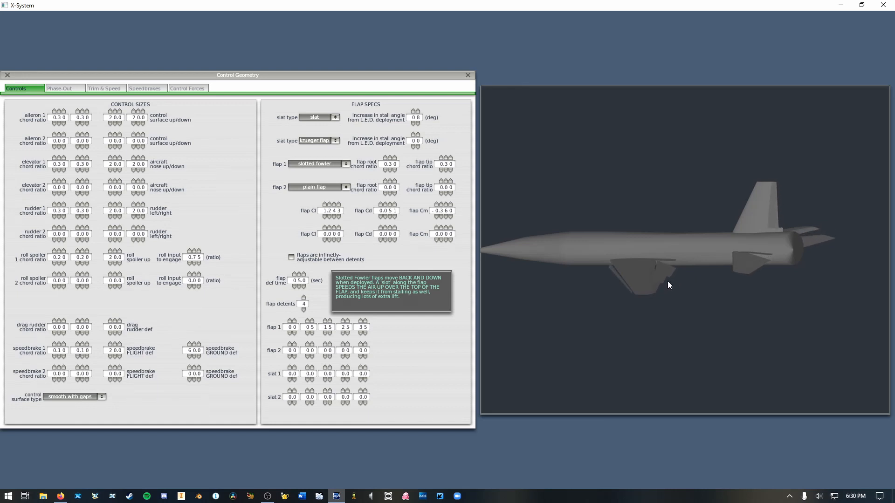
click(314, 165)
click(315, 170)
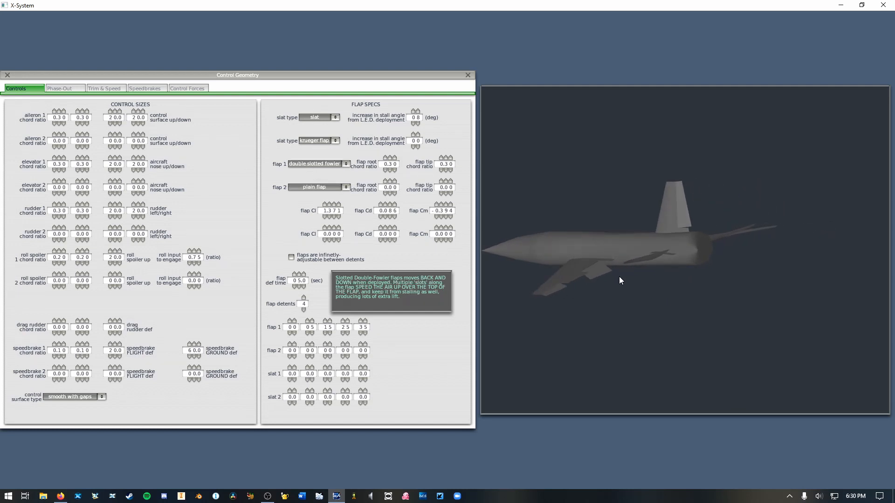
Set flap 1's type to triple slotted fowler.
click(329, 164)
click(328, 169)
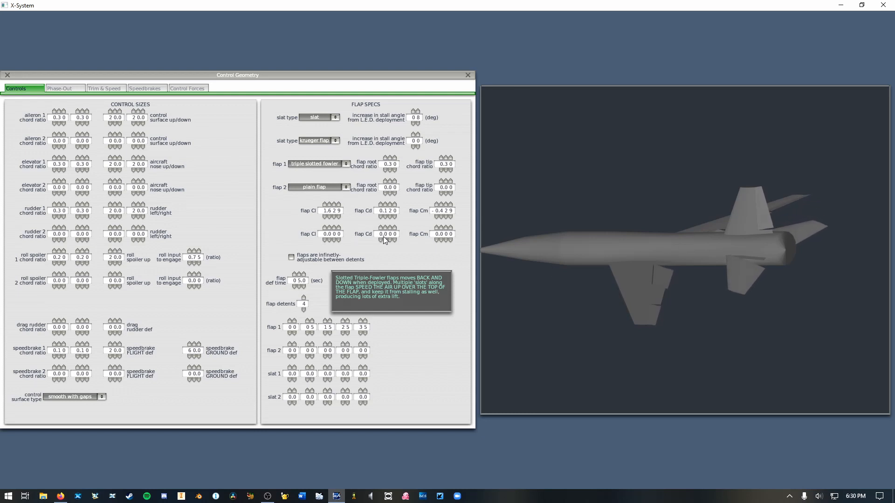
Set flap 1's type to slotted flap.
click(304, 165)
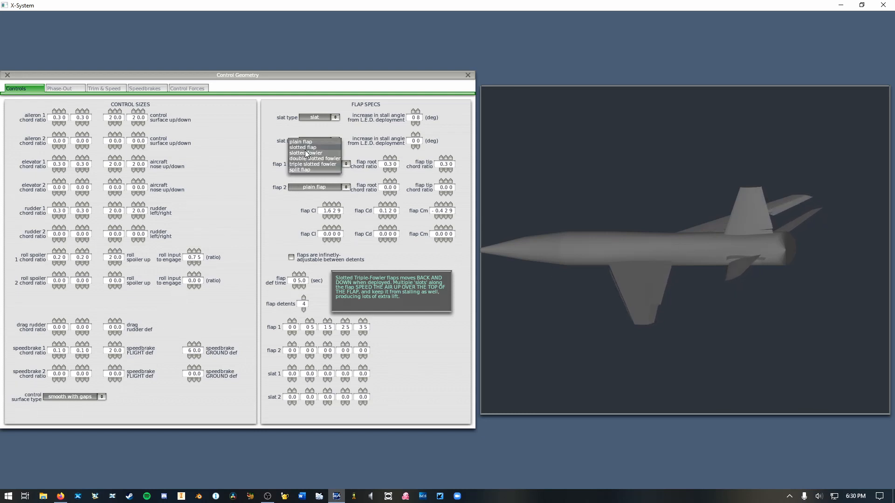
click(305, 149)
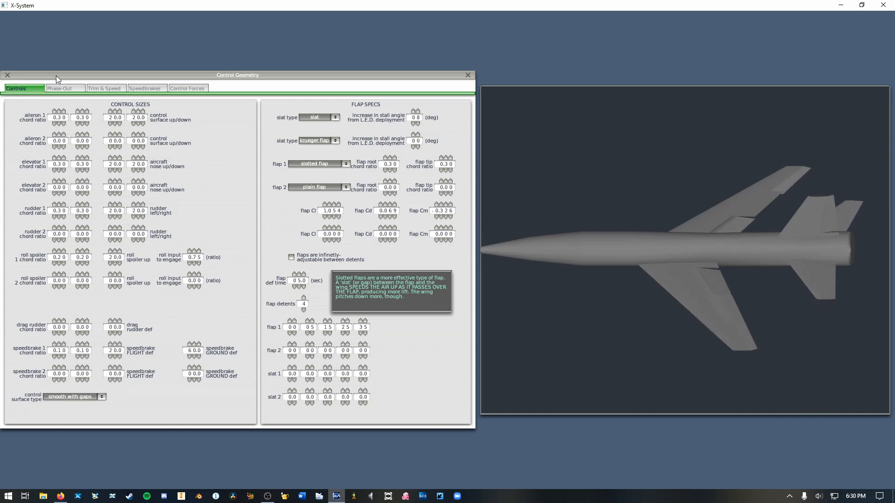
Review the control phase-out, control force, and trim and deflection speed settings in Control Geometry.
click(63, 88)
click(155, 89)
click(188, 88)
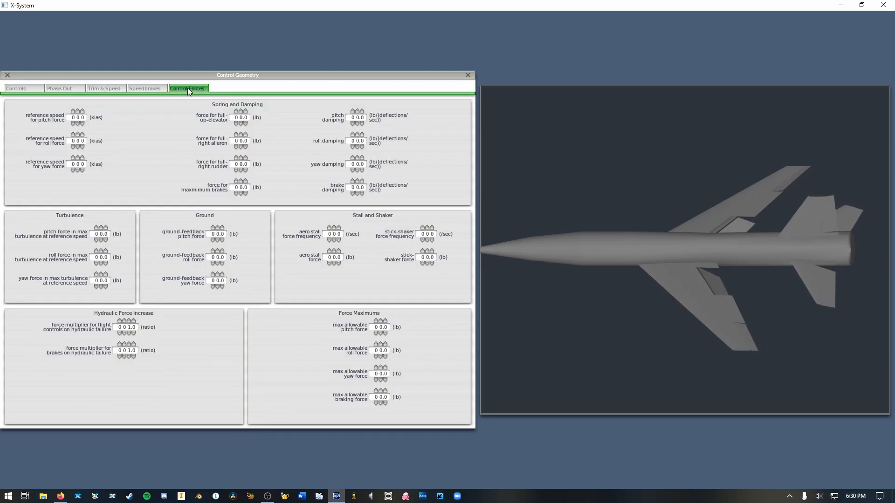
click(112, 89)
click(65, 89)
click(43, 89)
click(58, 89)
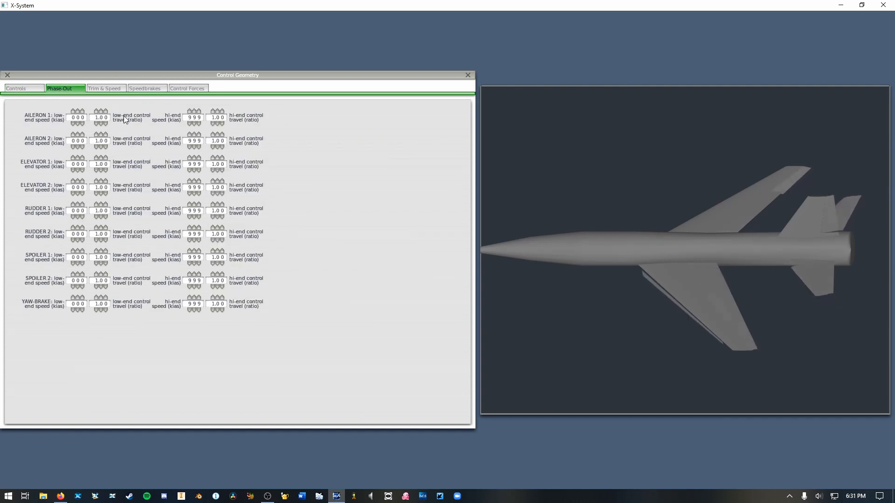
click(111, 89)
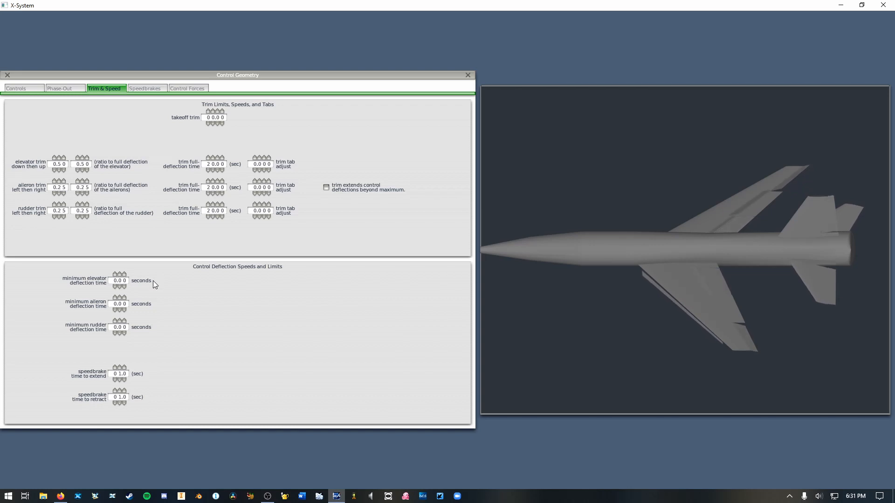
Make the first speedbrake body mounted and stretch its outline into a tapered shape of about 3 square feet.
click(140, 90)
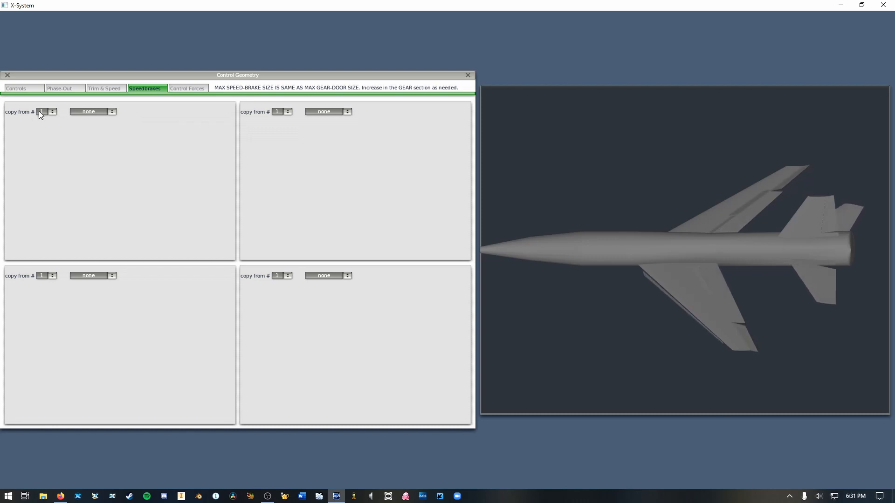
click(88, 115)
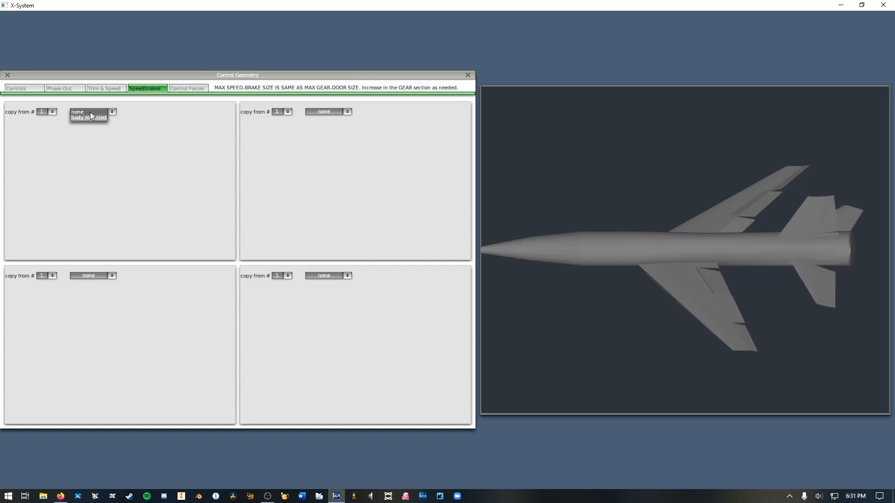
click(89, 118)
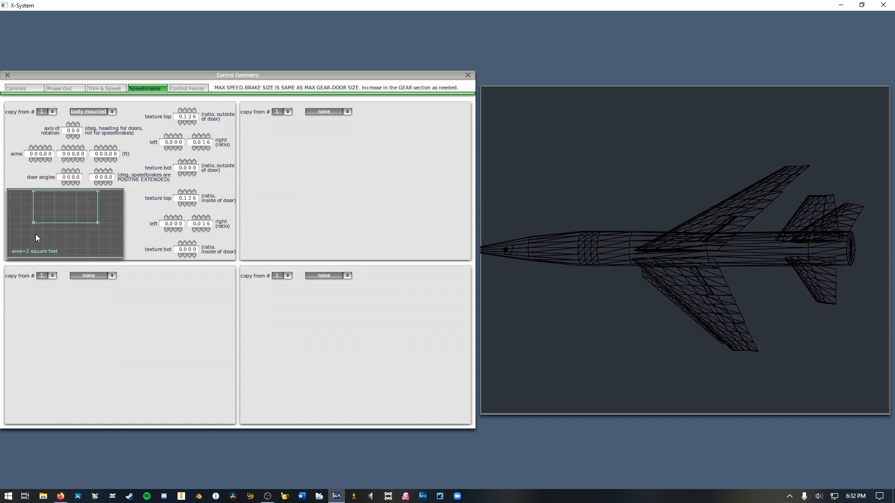
drag(35, 226, 41, 257)
drag(98, 227, 88, 256)
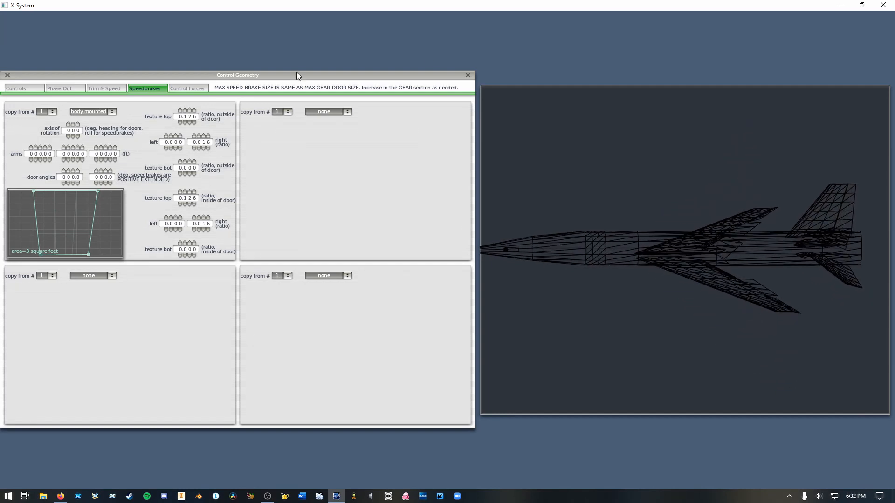
Set the maximum gear door size to 10 ft in the landing gear data.
click(469, 74)
click(79, 15)
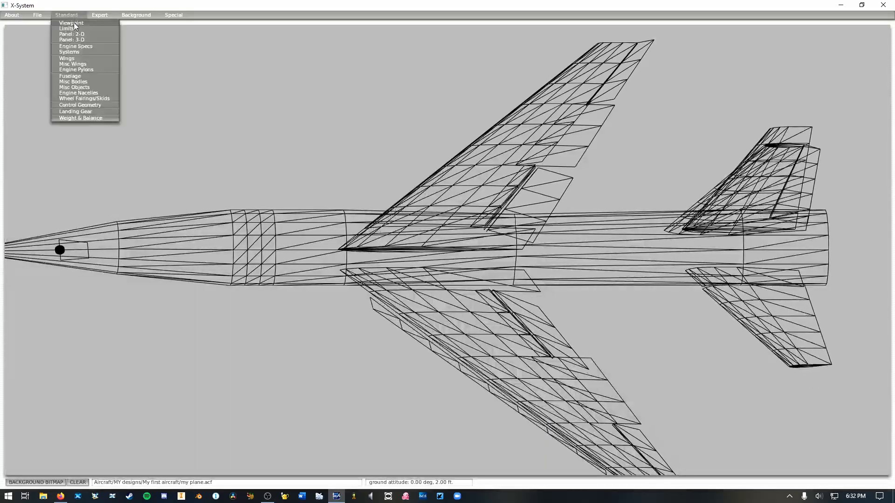
click(85, 112)
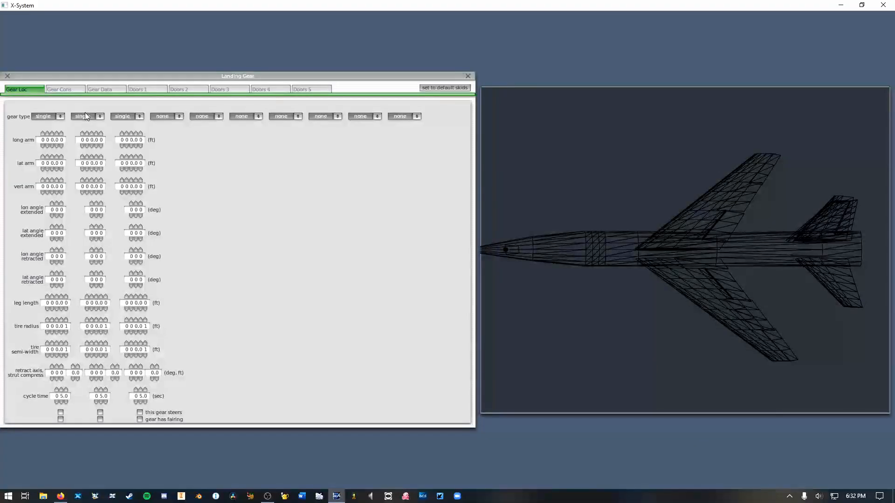
click(99, 89)
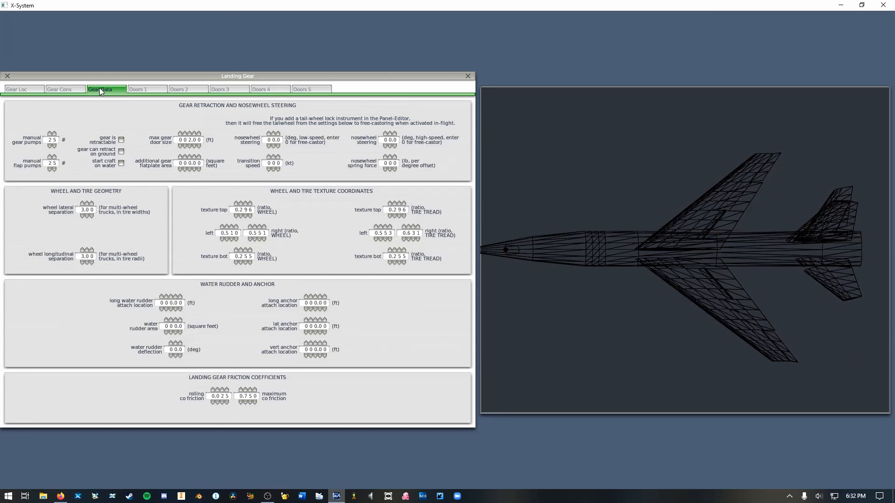
click(189, 134)
click(189, 134)
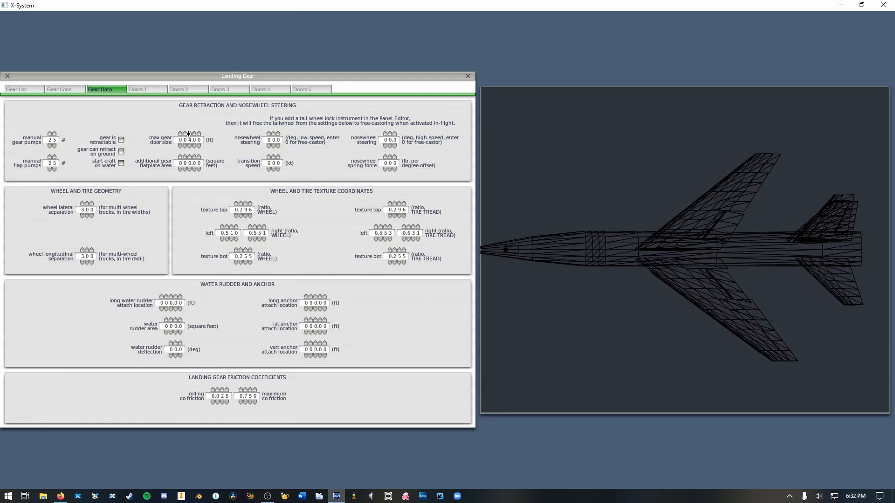
click(189, 134)
click(188, 134)
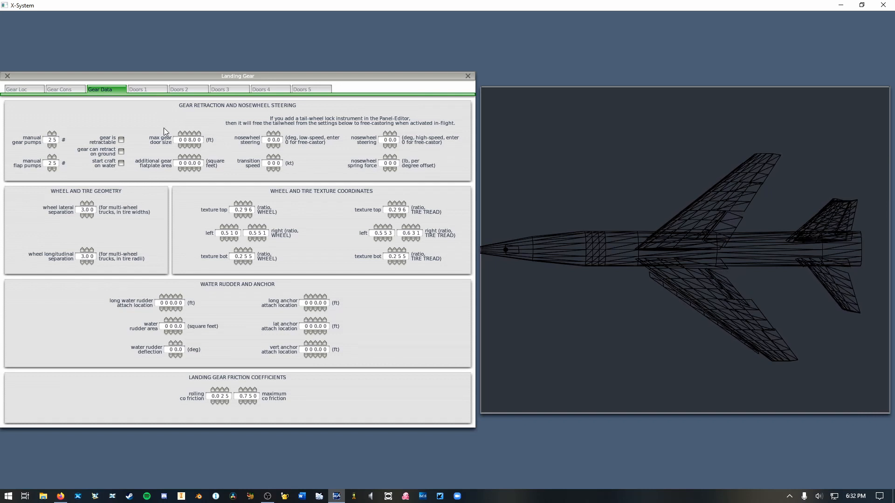
click(188, 134)
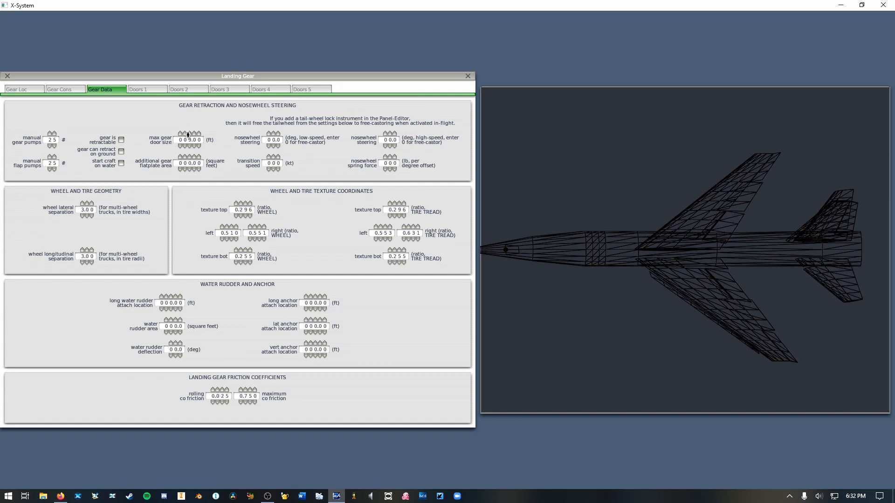
click(188, 133)
click(8, 76)
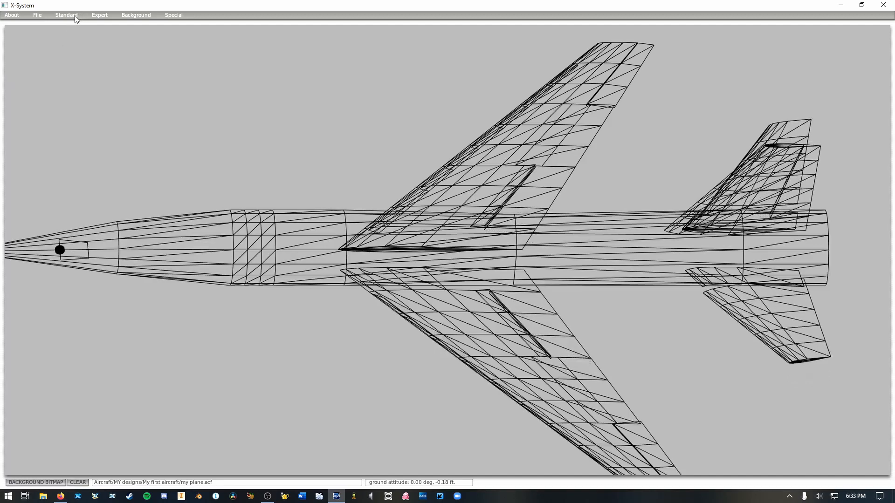
Reshape the body-mounted speedbrake into a rectangle of about 11 square feet, with arms 30, 0 and 2 ft and a 60-degree extended angle.
click(74, 15)
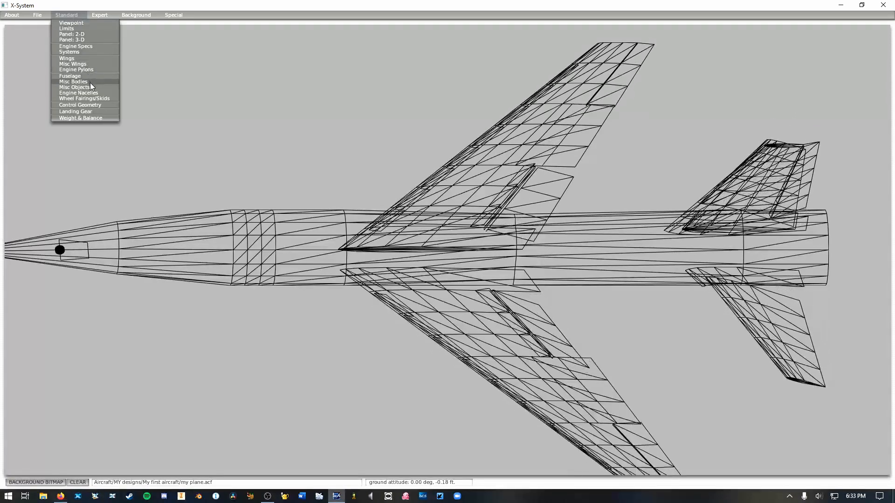
click(83, 105)
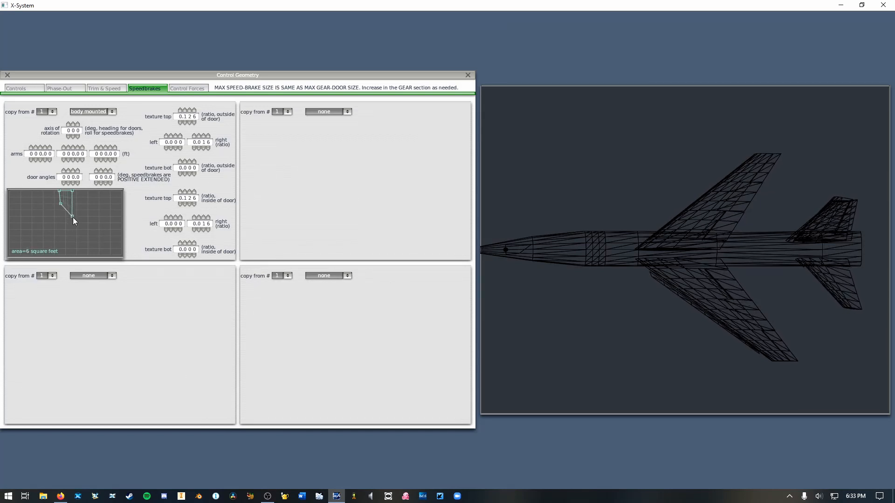
drag(73, 217, 72, 228)
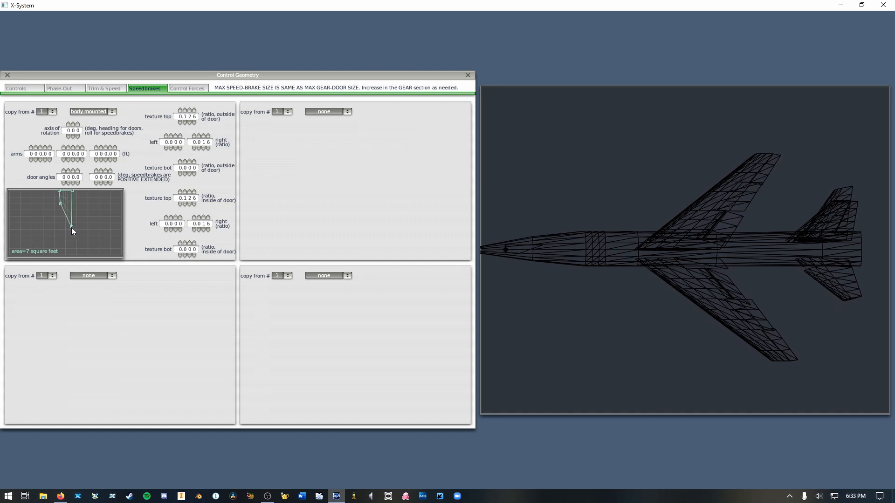
drag(60, 205, 61, 226)
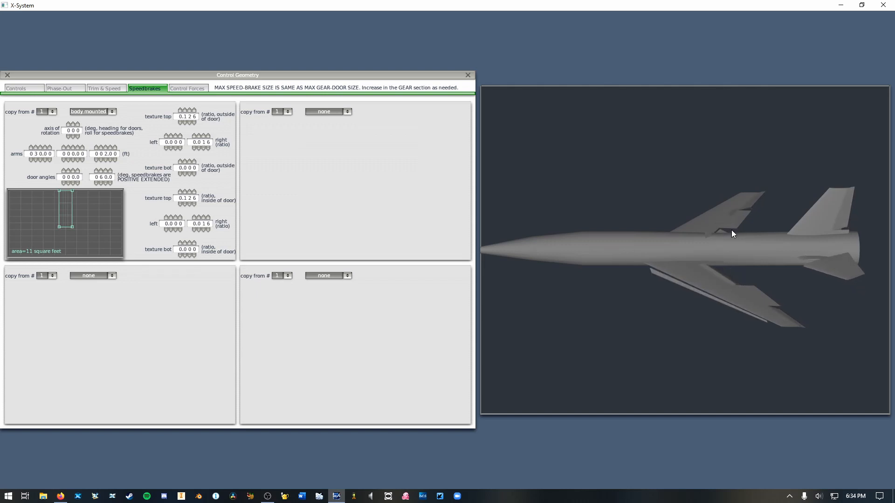
click(469, 76)
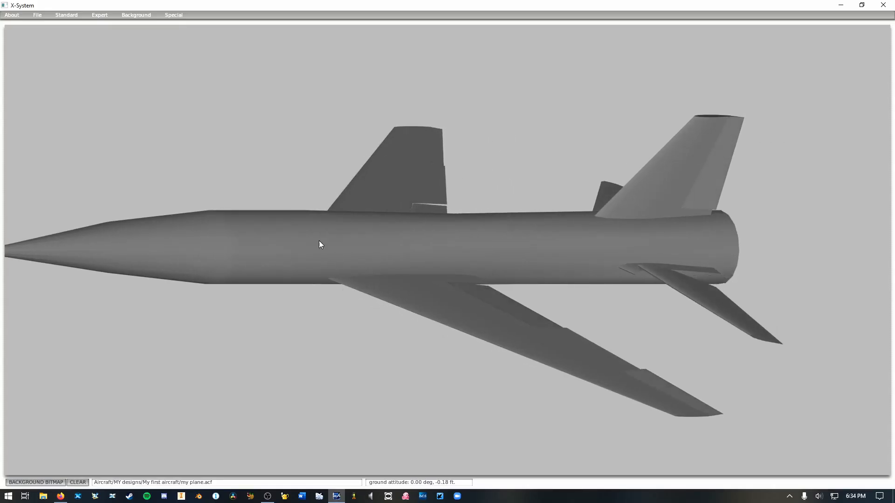
Remove speed brake 1 from all three Wing 1 elements that carry it.
click(70, 15)
click(74, 66)
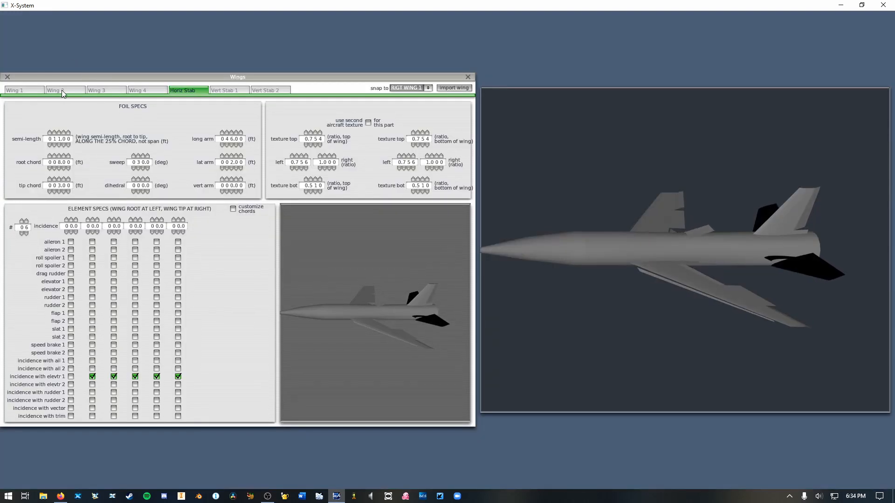
click(42, 88)
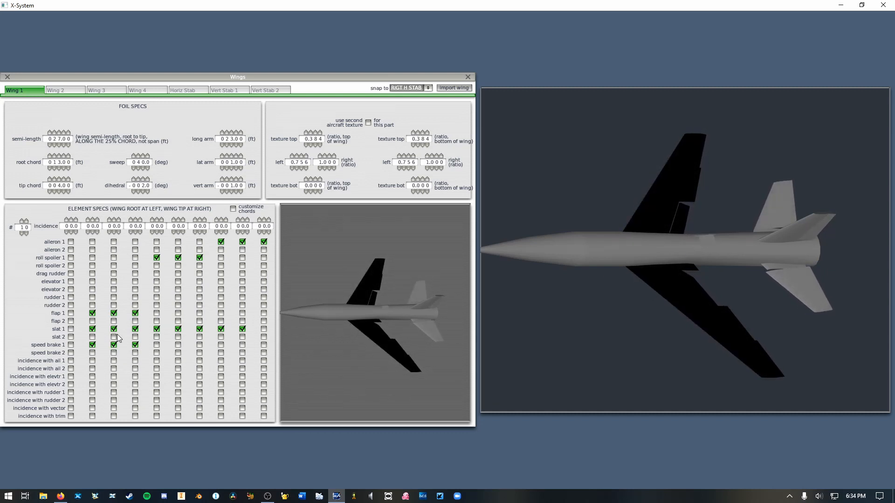
click(131, 345)
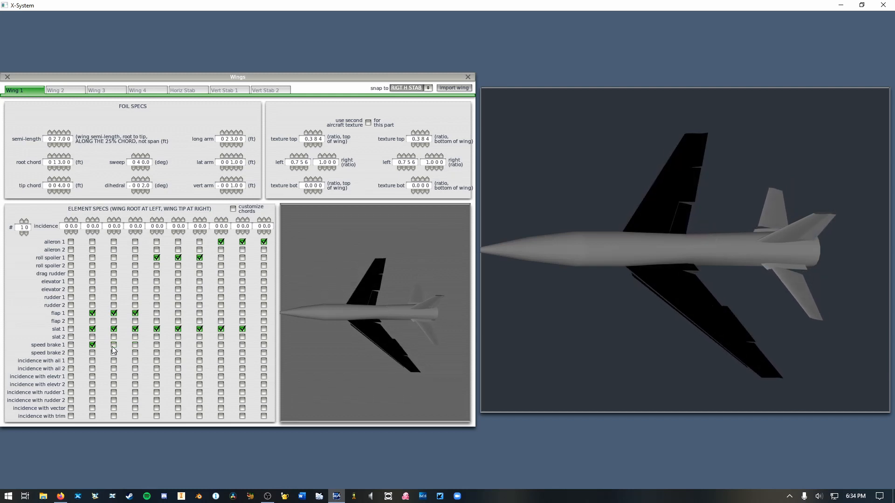
click(93, 345)
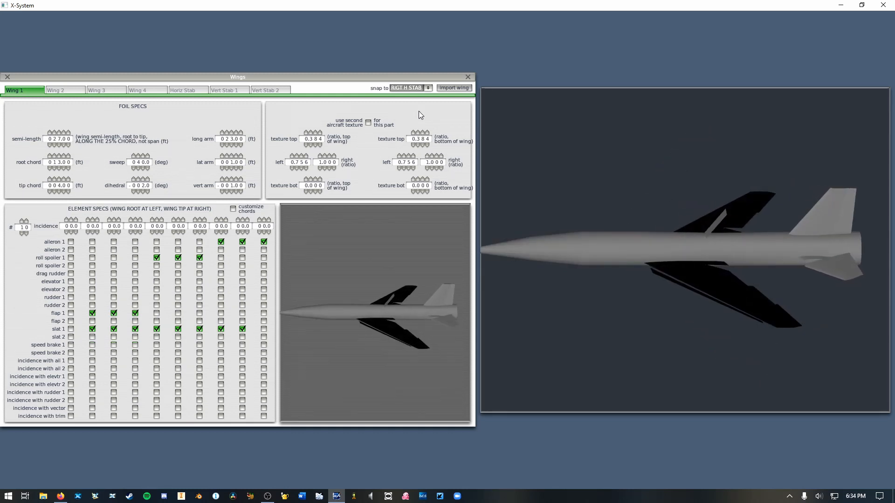
click(467, 77)
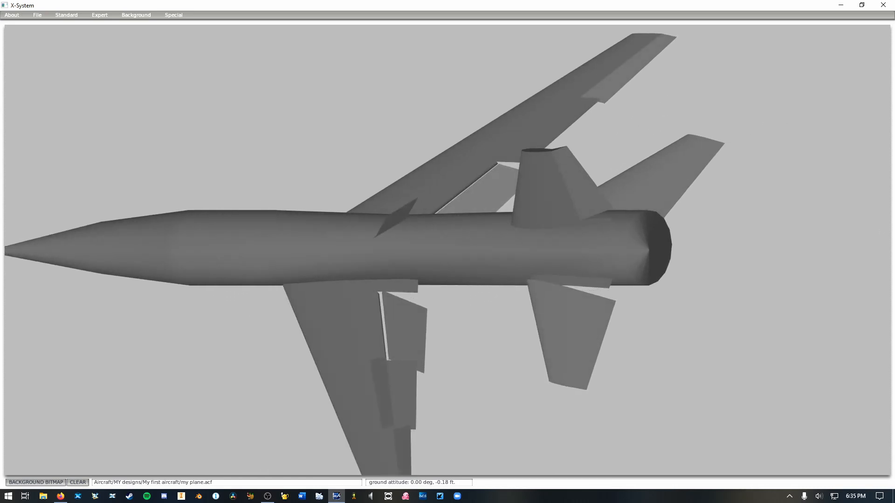
Examine the aircraft's moving control surfaces and the body-mounted speedbrake from several angles.
key(Right)
key(Right)
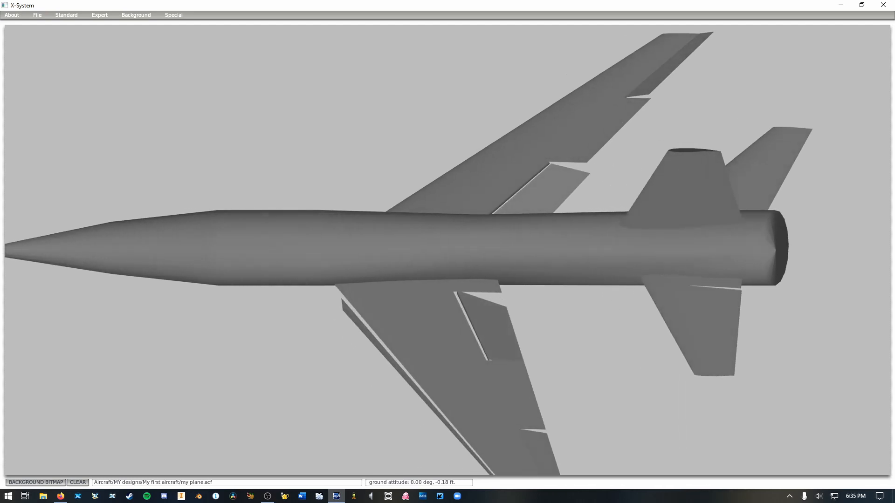
key(Down)
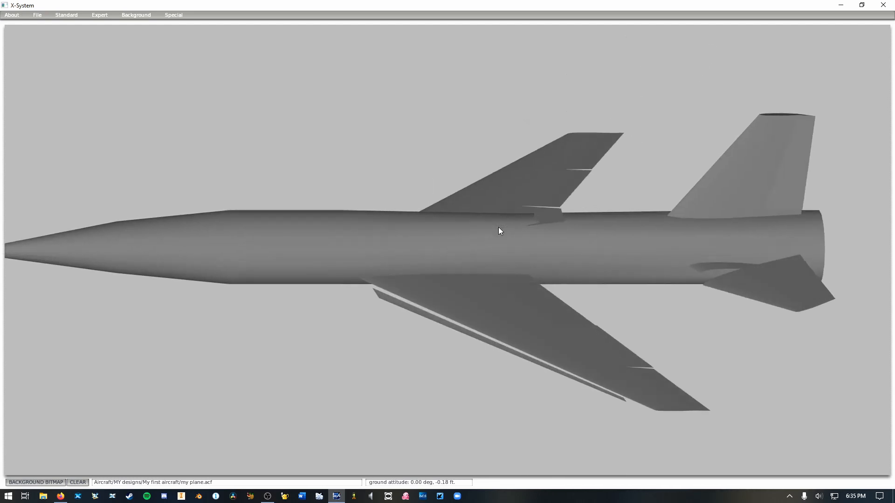
key(Right)
key(Right)
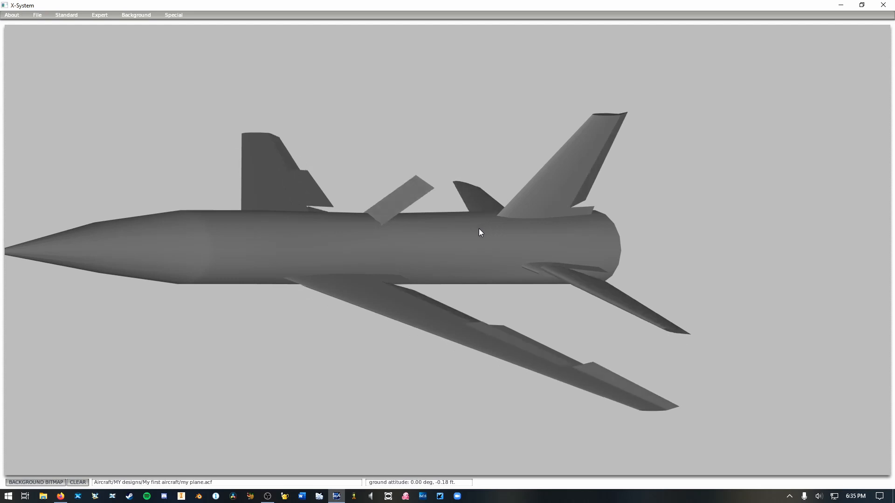